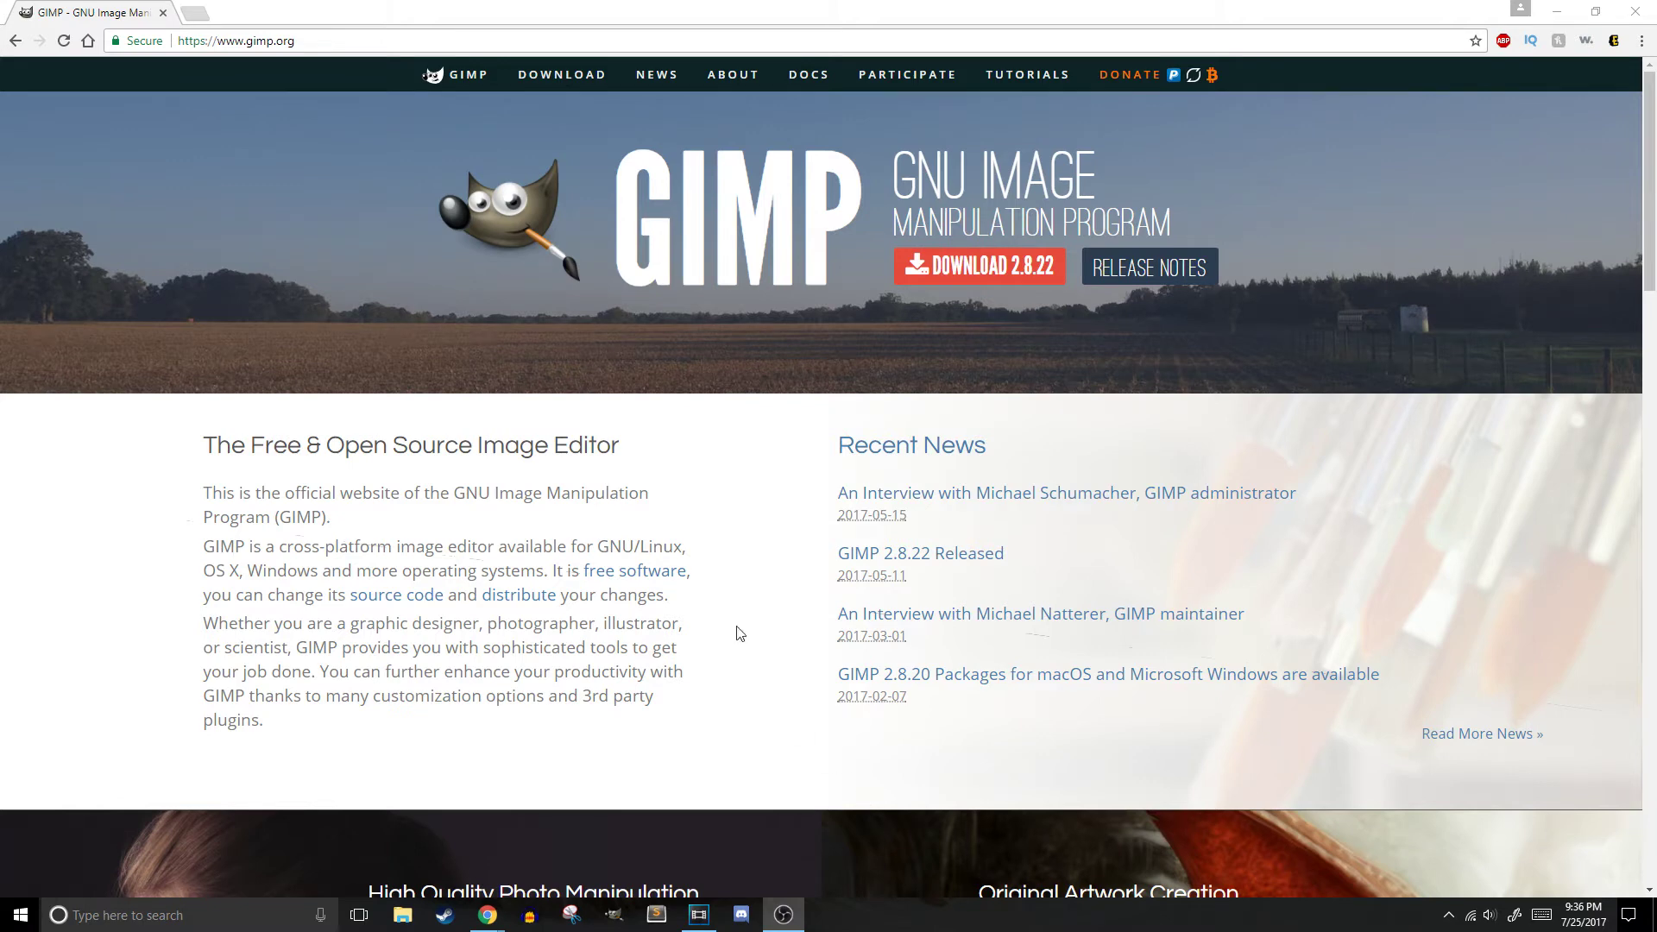
Step: Start the direct download of the GIMP 2.8.22 Windows installer from gimp.org's Downloads page
click(562, 74)
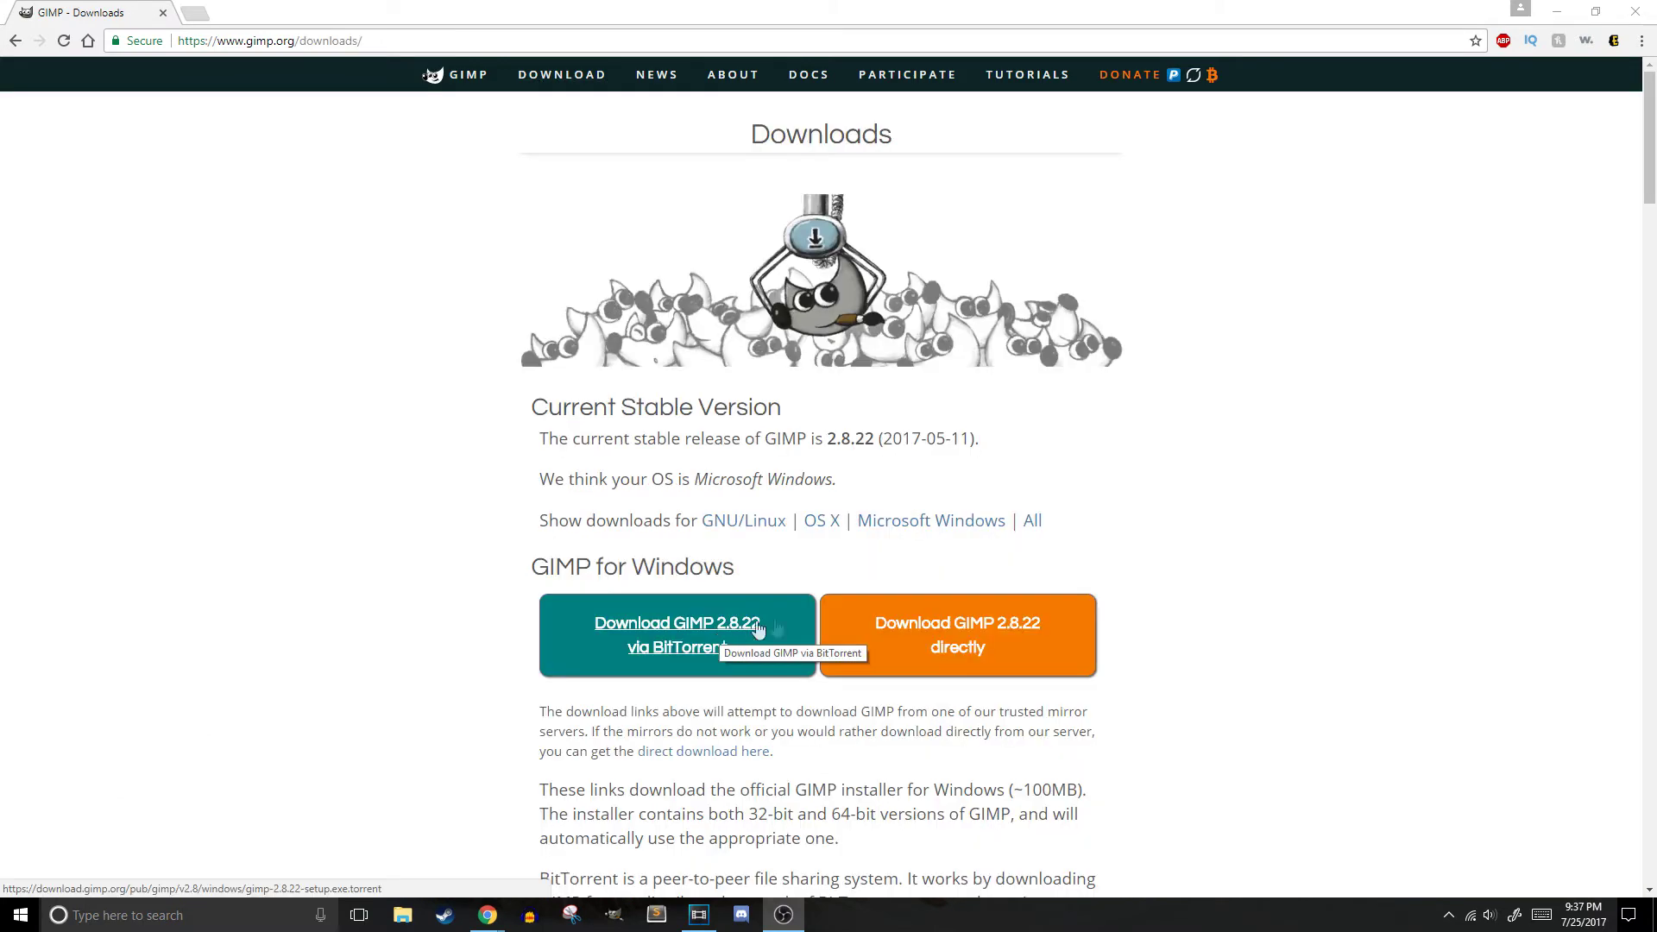
click(899, 633)
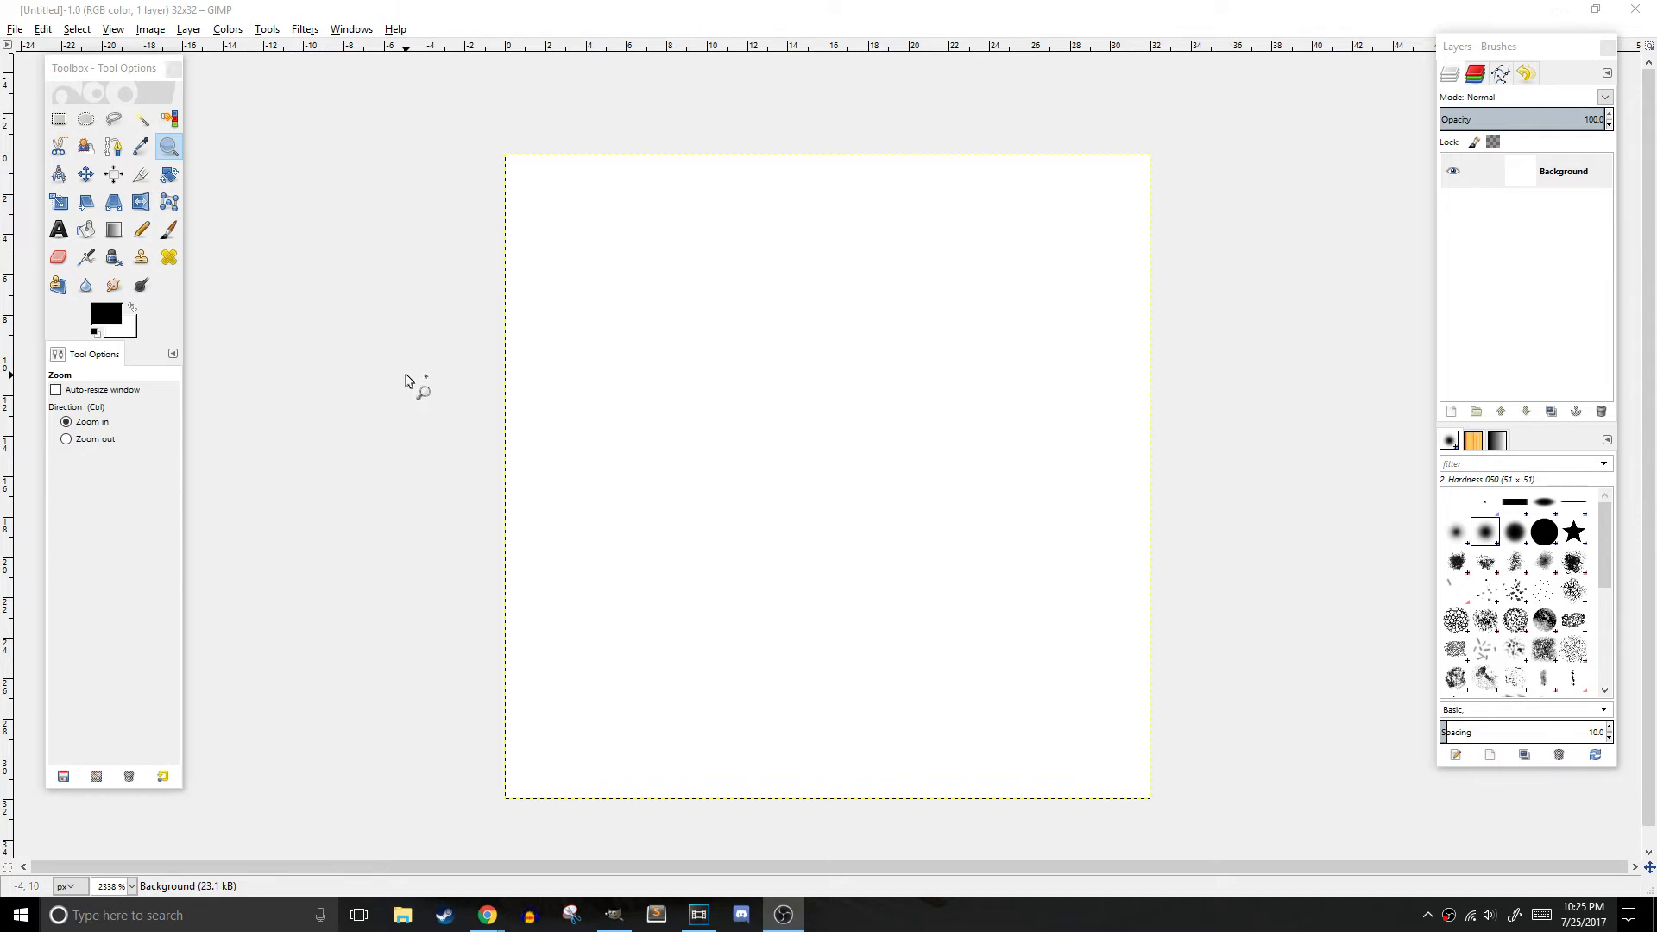
Step: Make a test Pencil mark and a soft Paintbrush stroke, then undo them
click(145, 232)
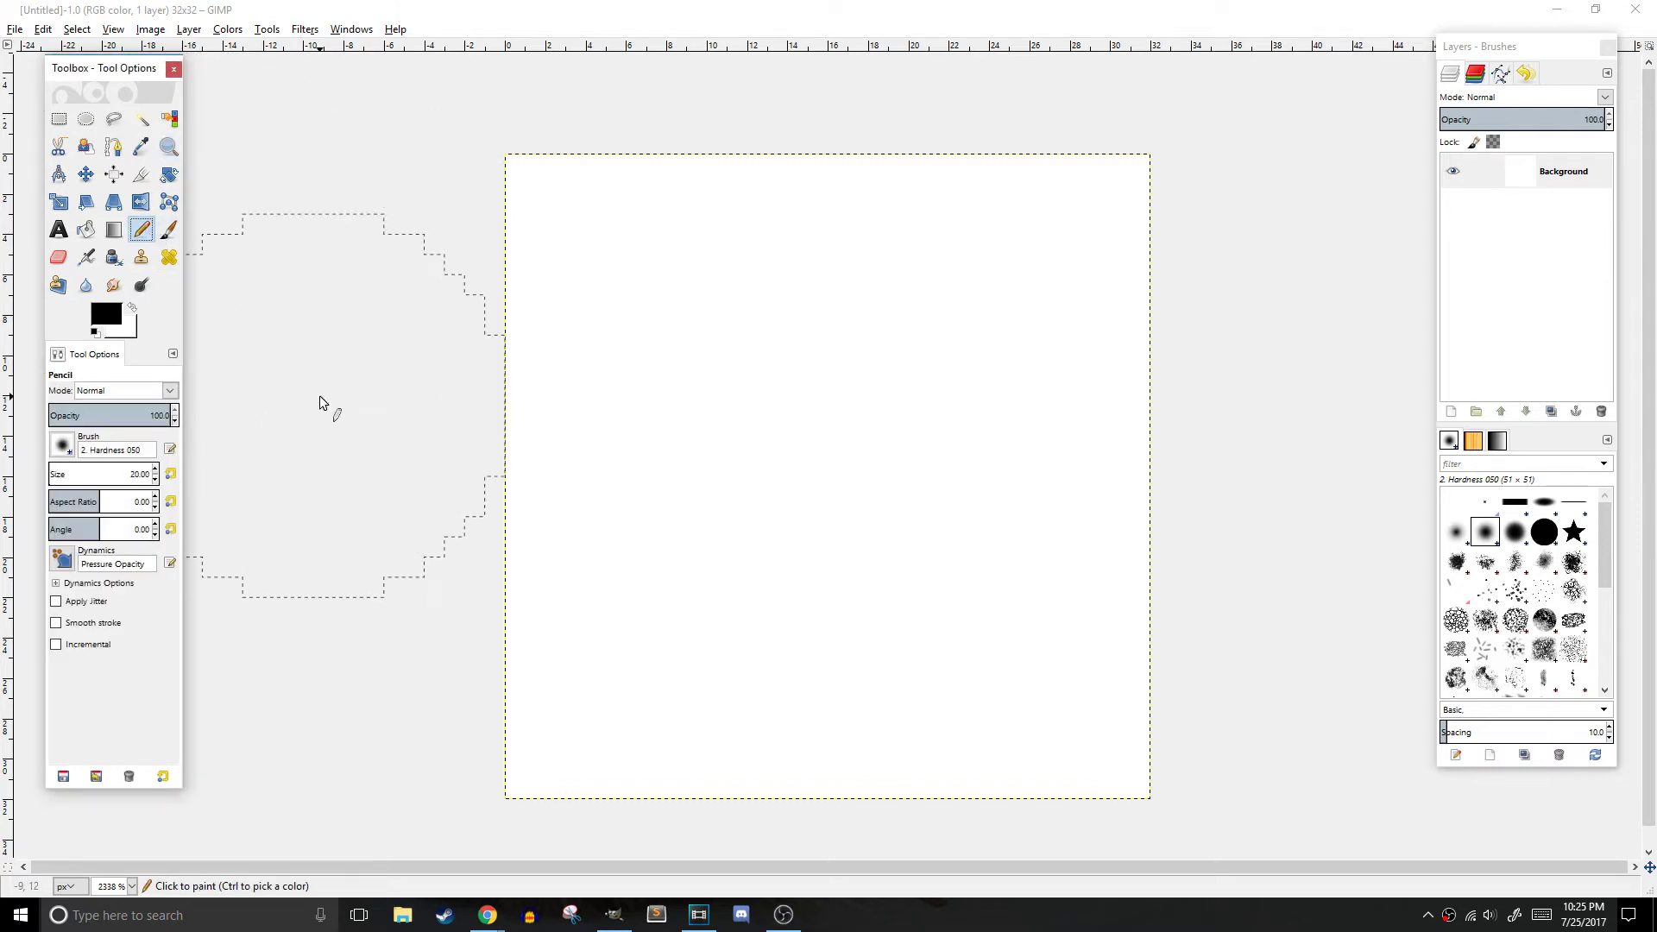
click(424, 383)
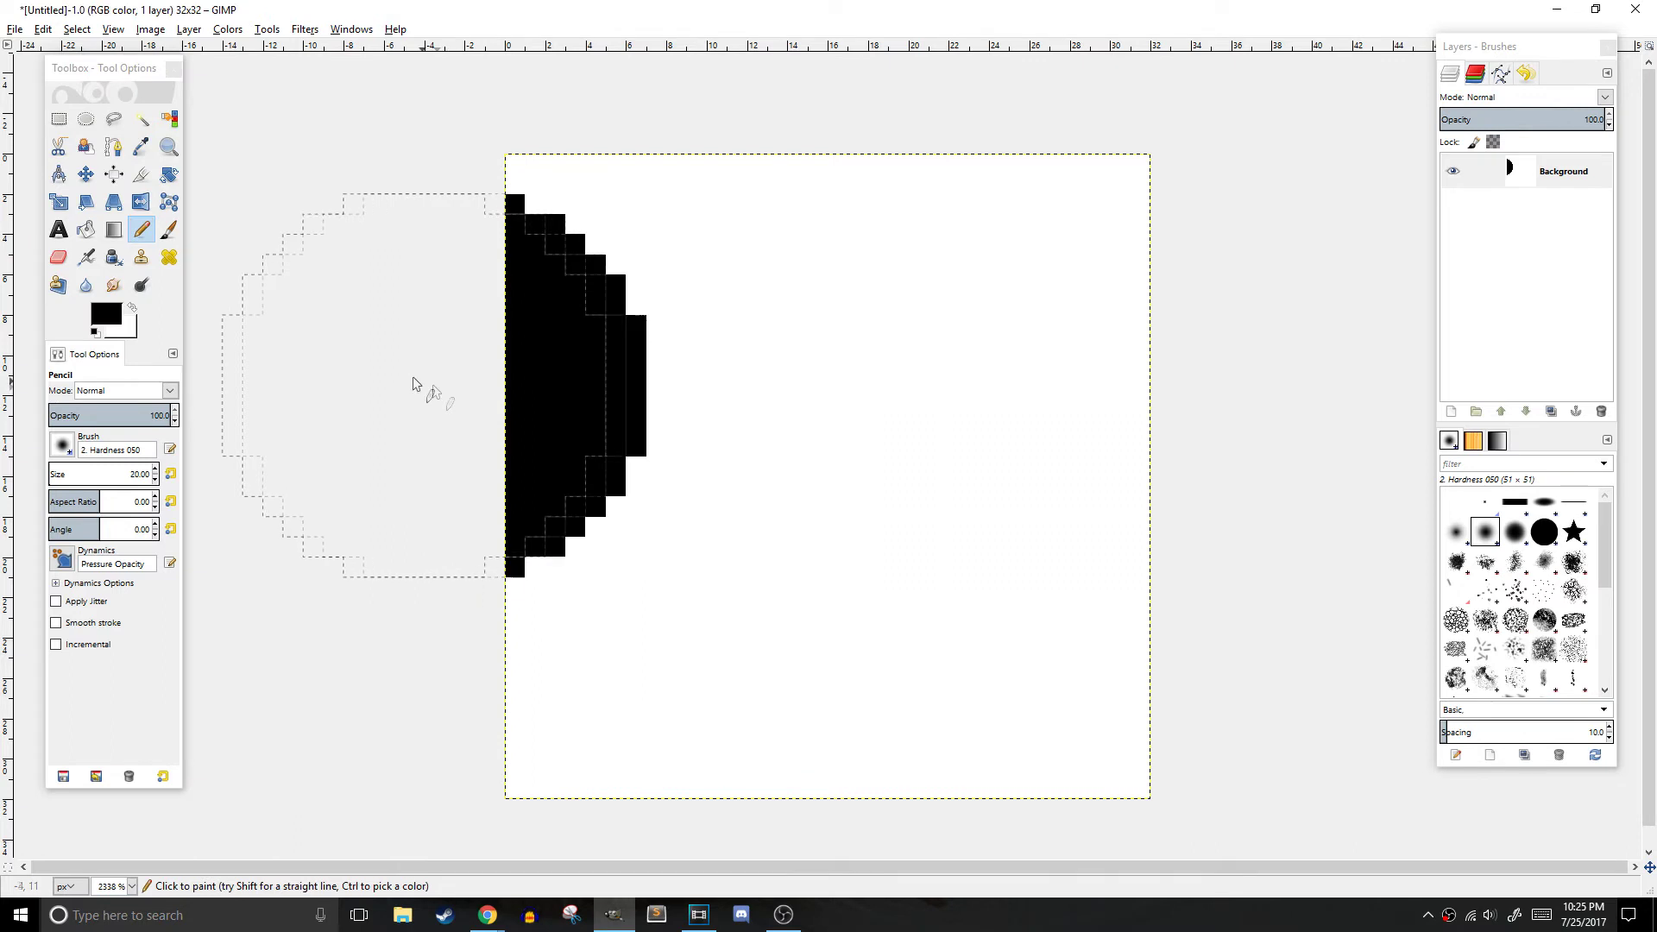
click(168, 230)
mouse_move(863, 393)
mouse_down()
mouse_move(937, 416)
mouse_move(989, 545)
mouse_move(880, 610)
mouse_up()
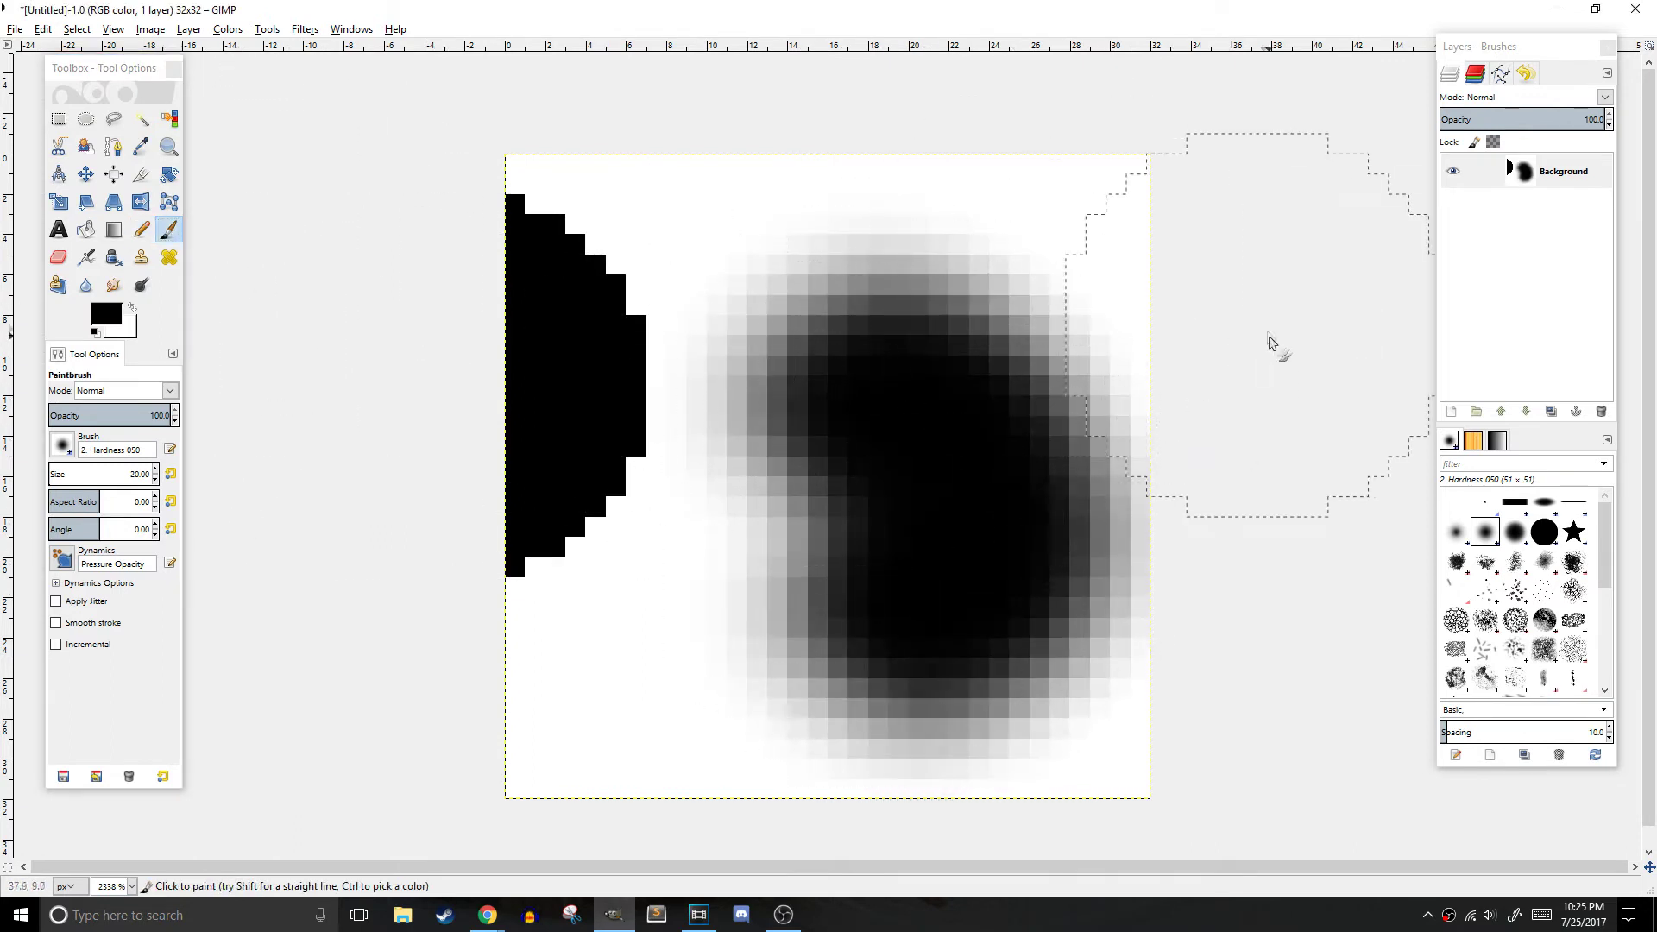
key(ctrl+z)
key(ctrl+z)
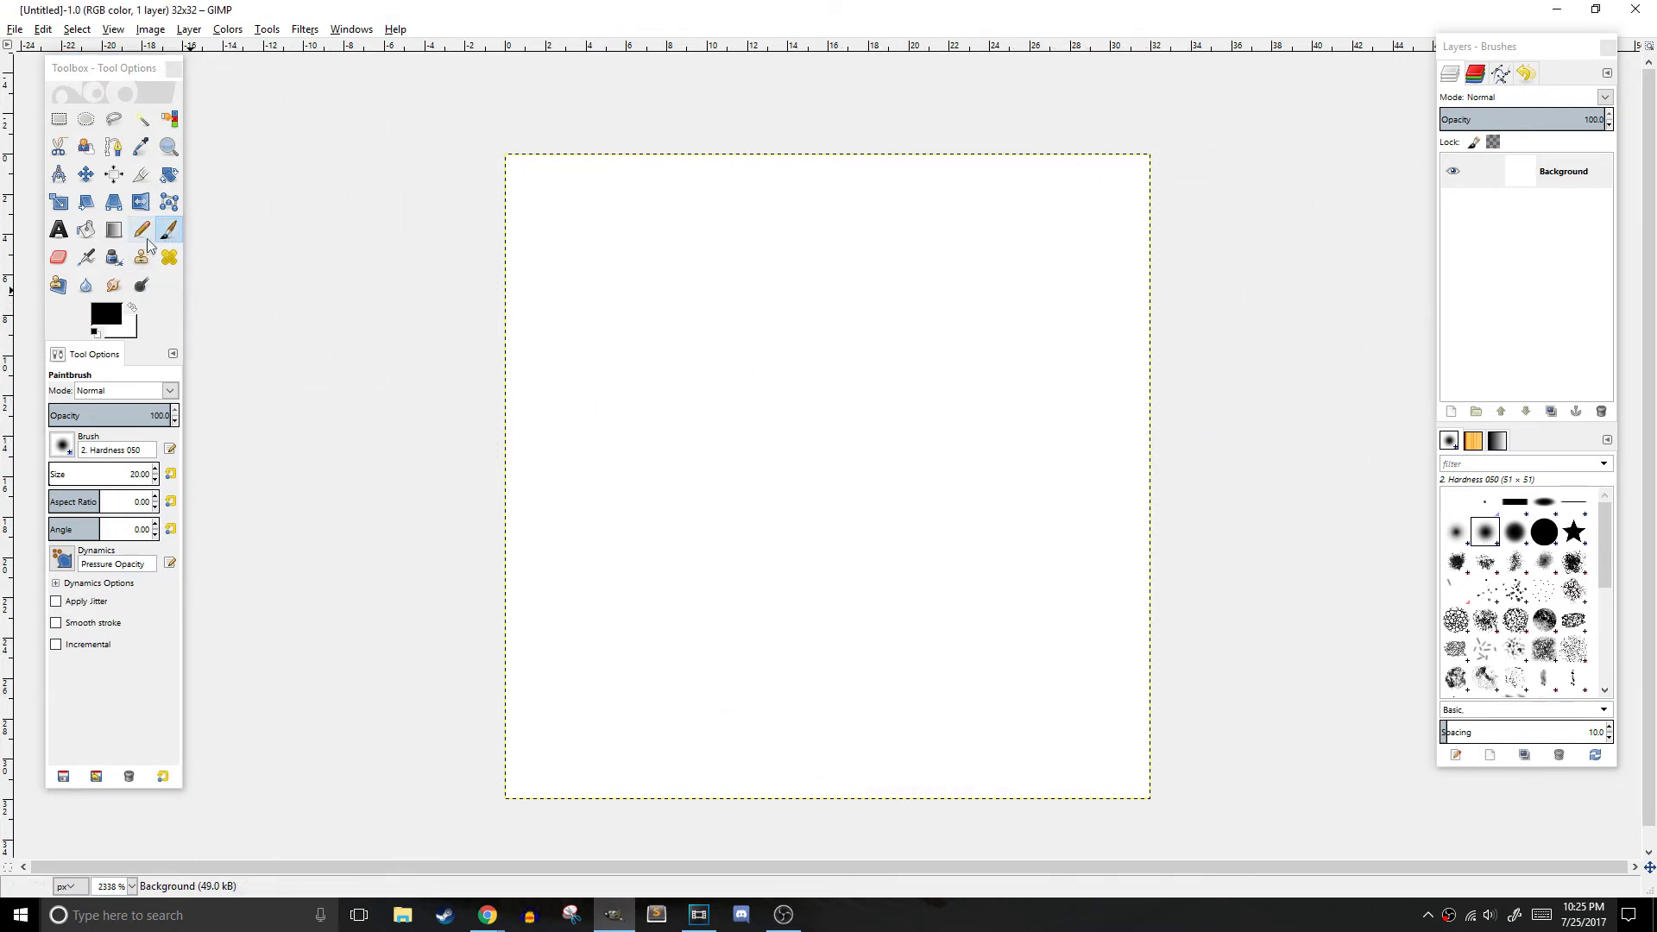
Step: Set the Pencil to the '1. Pixel' brush at size 1, then switch to the Eraser
click(142, 230)
click(62, 445)
click(85, 473)
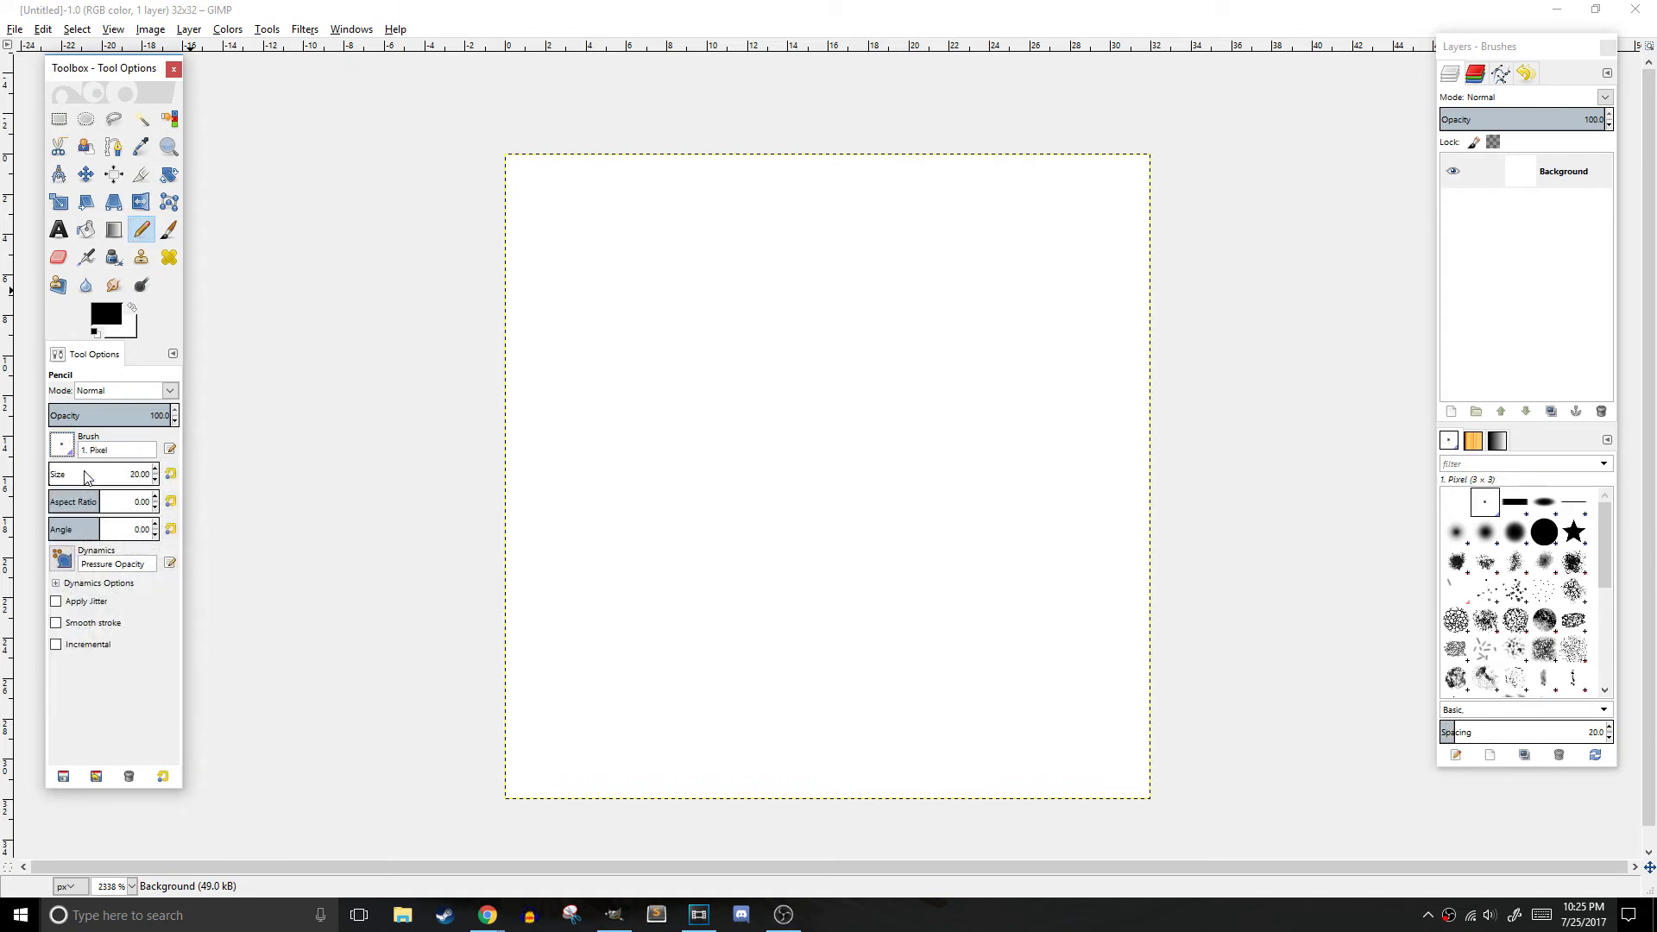
drag(143, 474, 125, 474)
text(1)
key(shift+e)
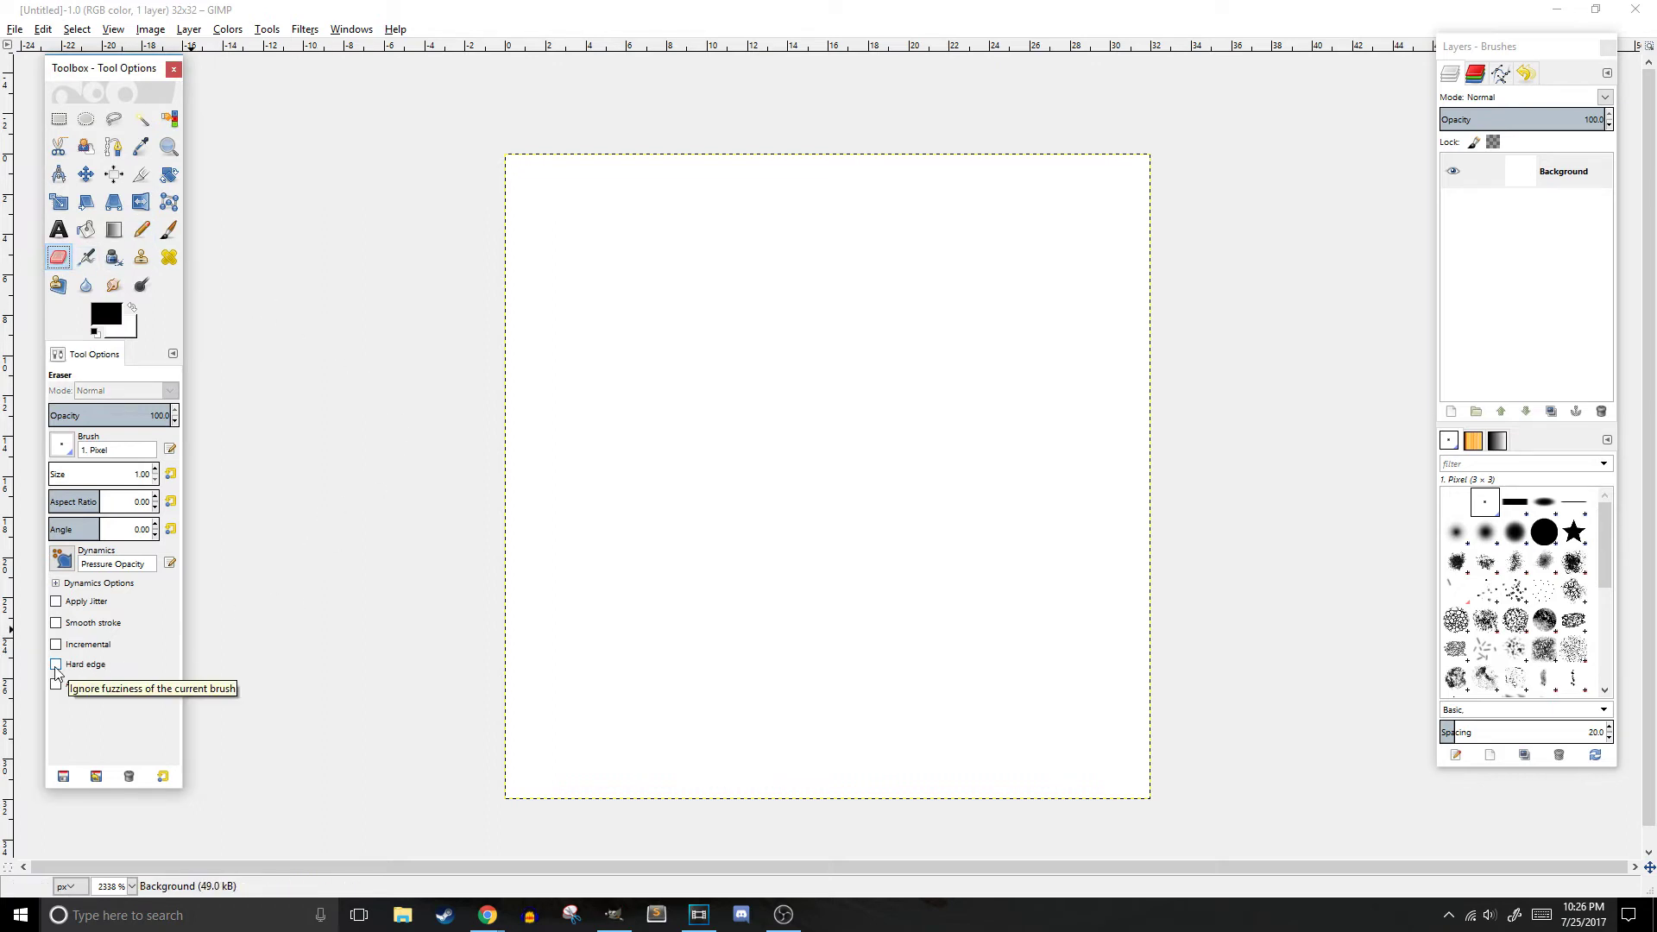
Step: Enable Hard edge for the Eraser, then draw one black test pixel and erase it
click(56, 664)
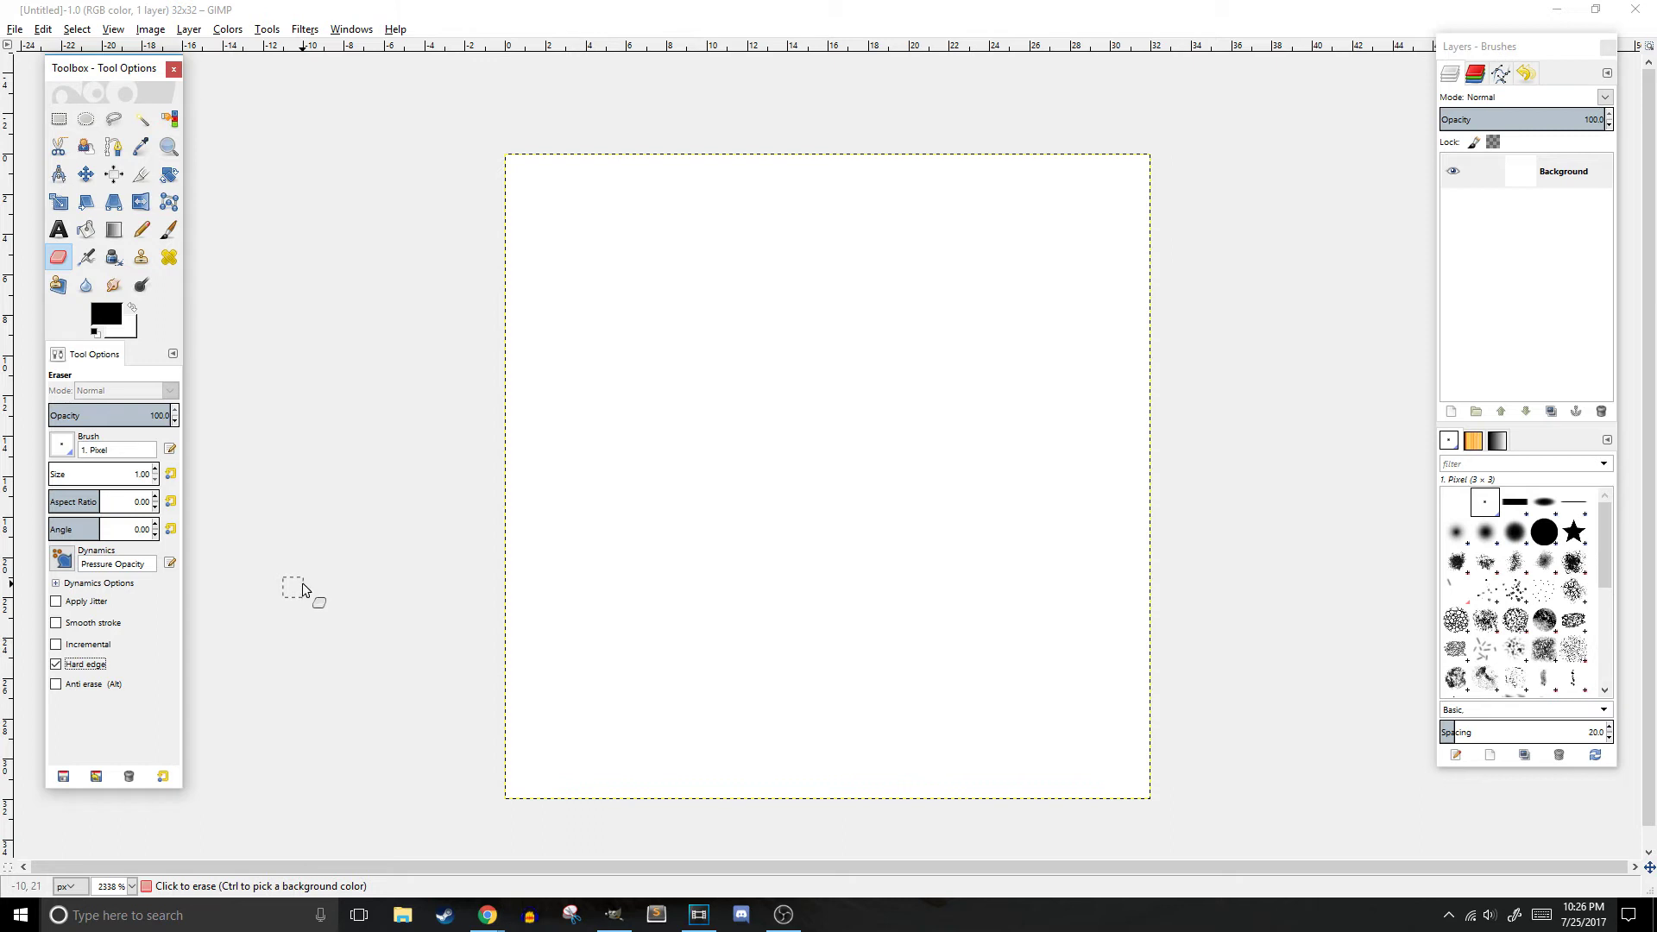
click(142, 230)
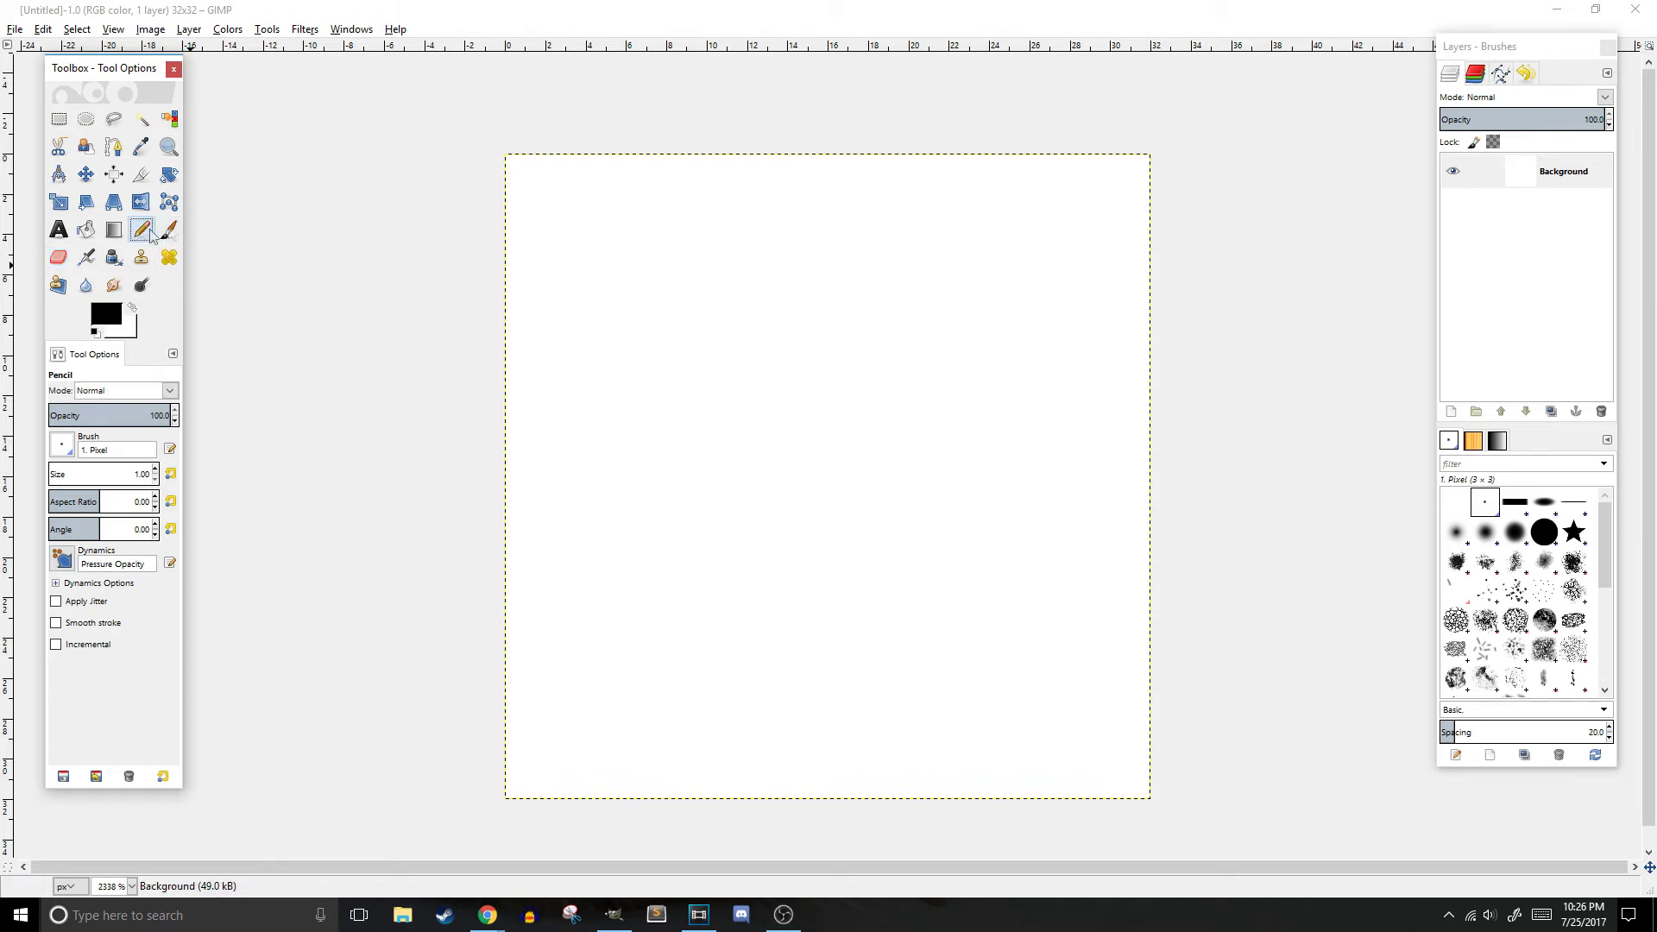
click(728, 325)
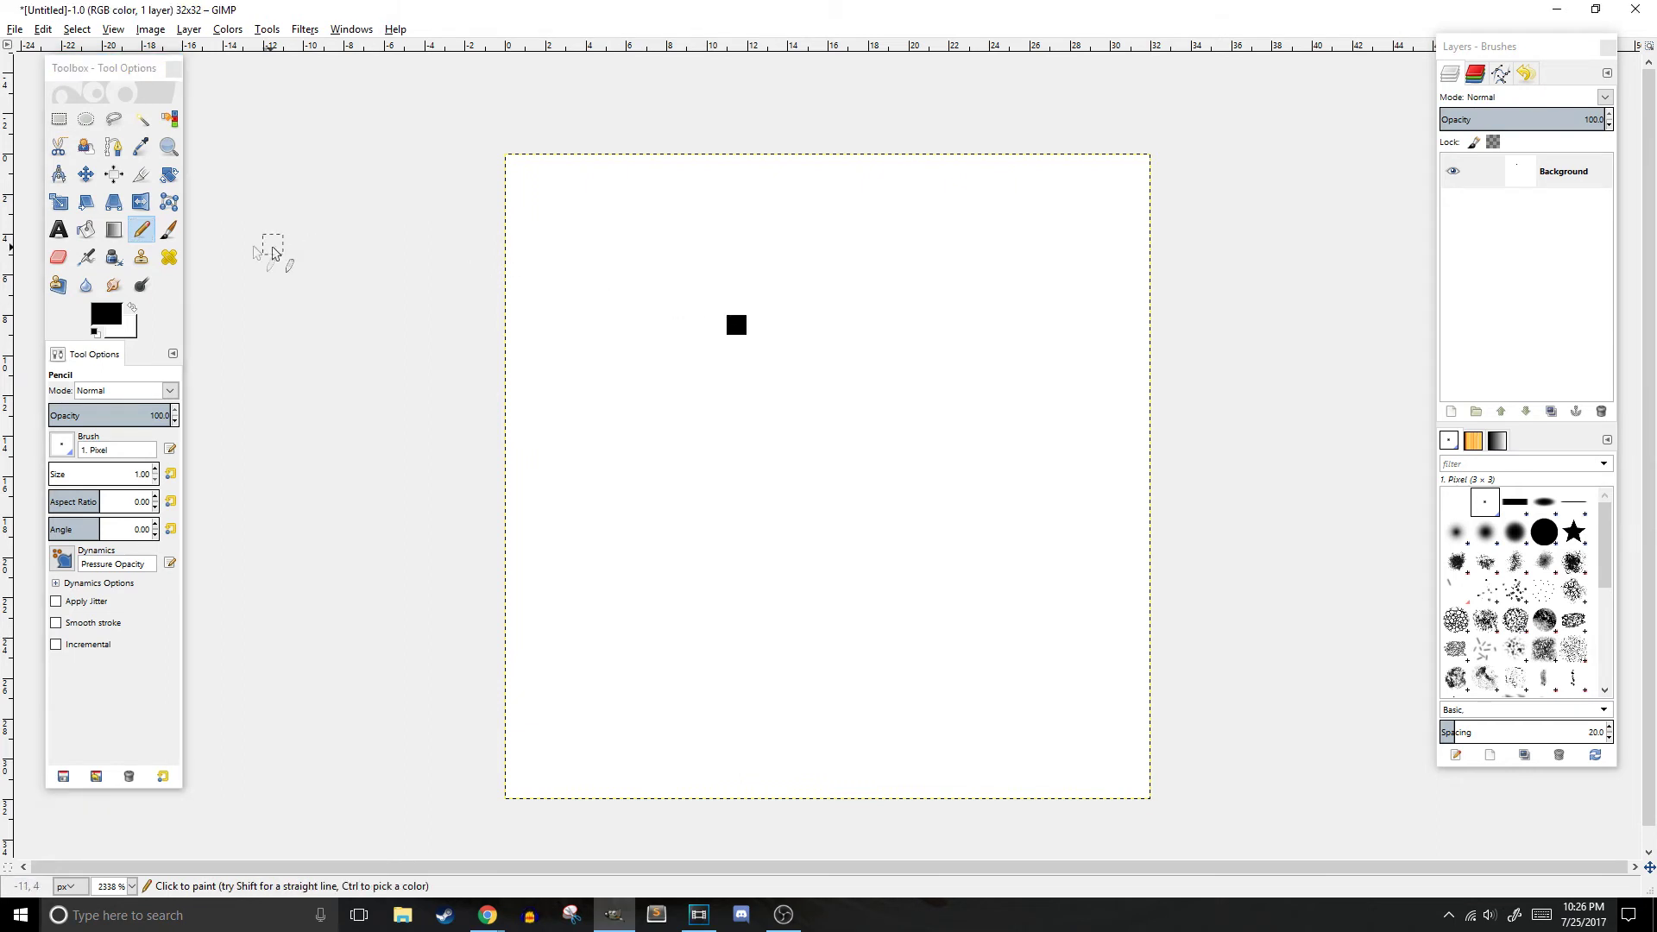
click(59, 257)
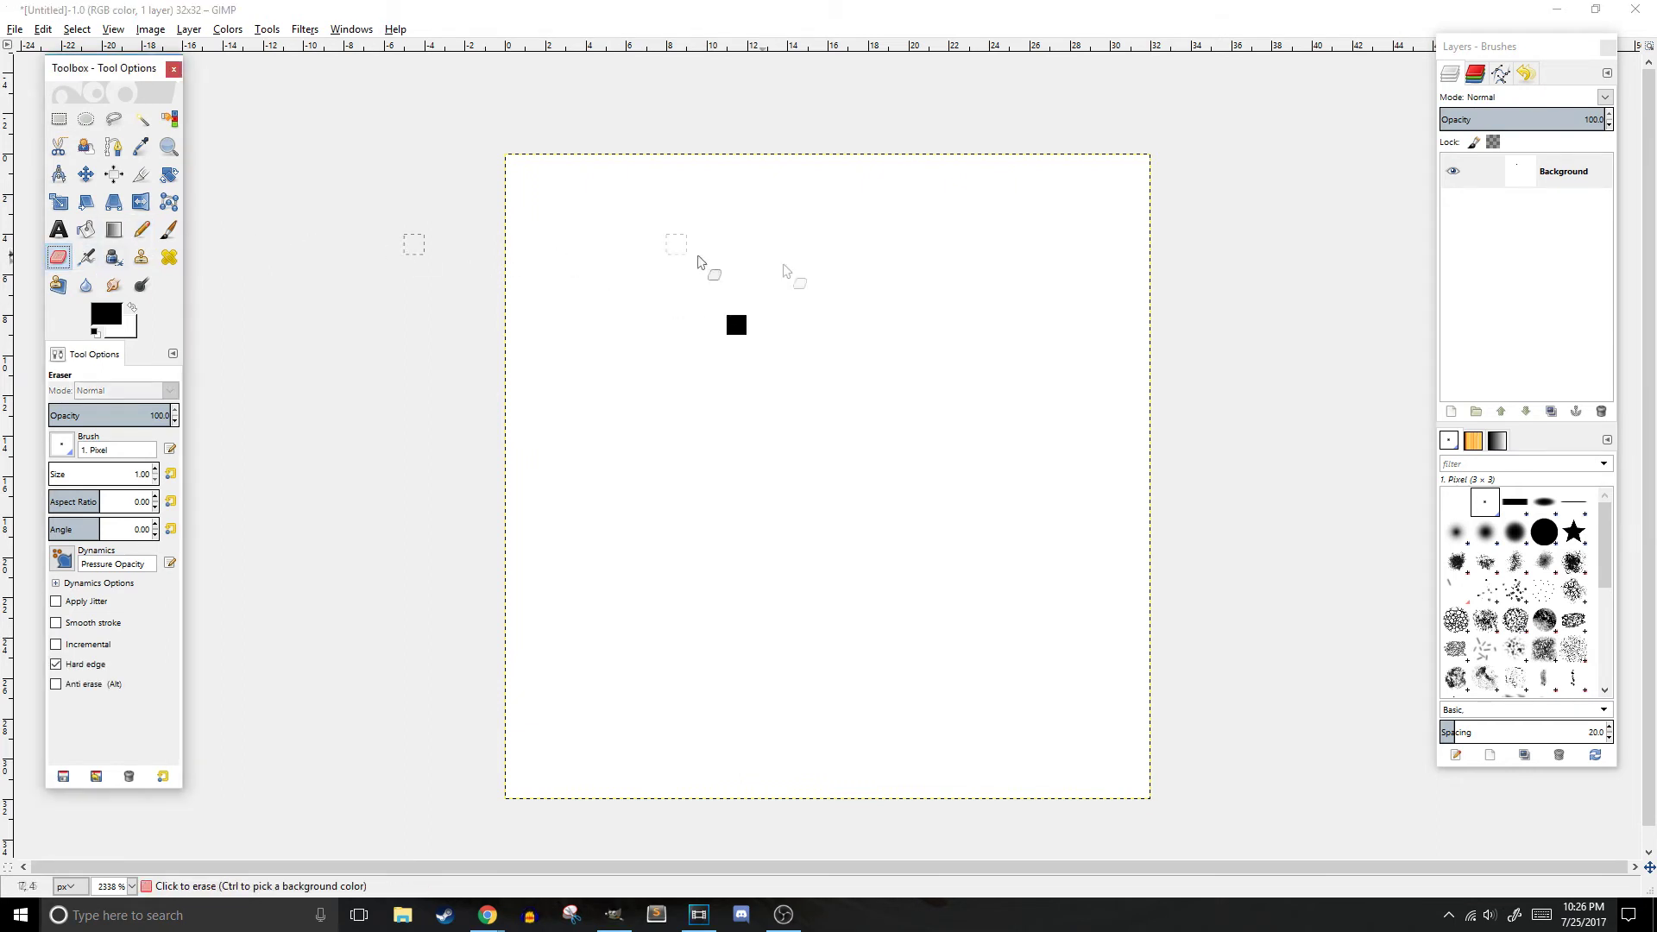
click(736, 324)
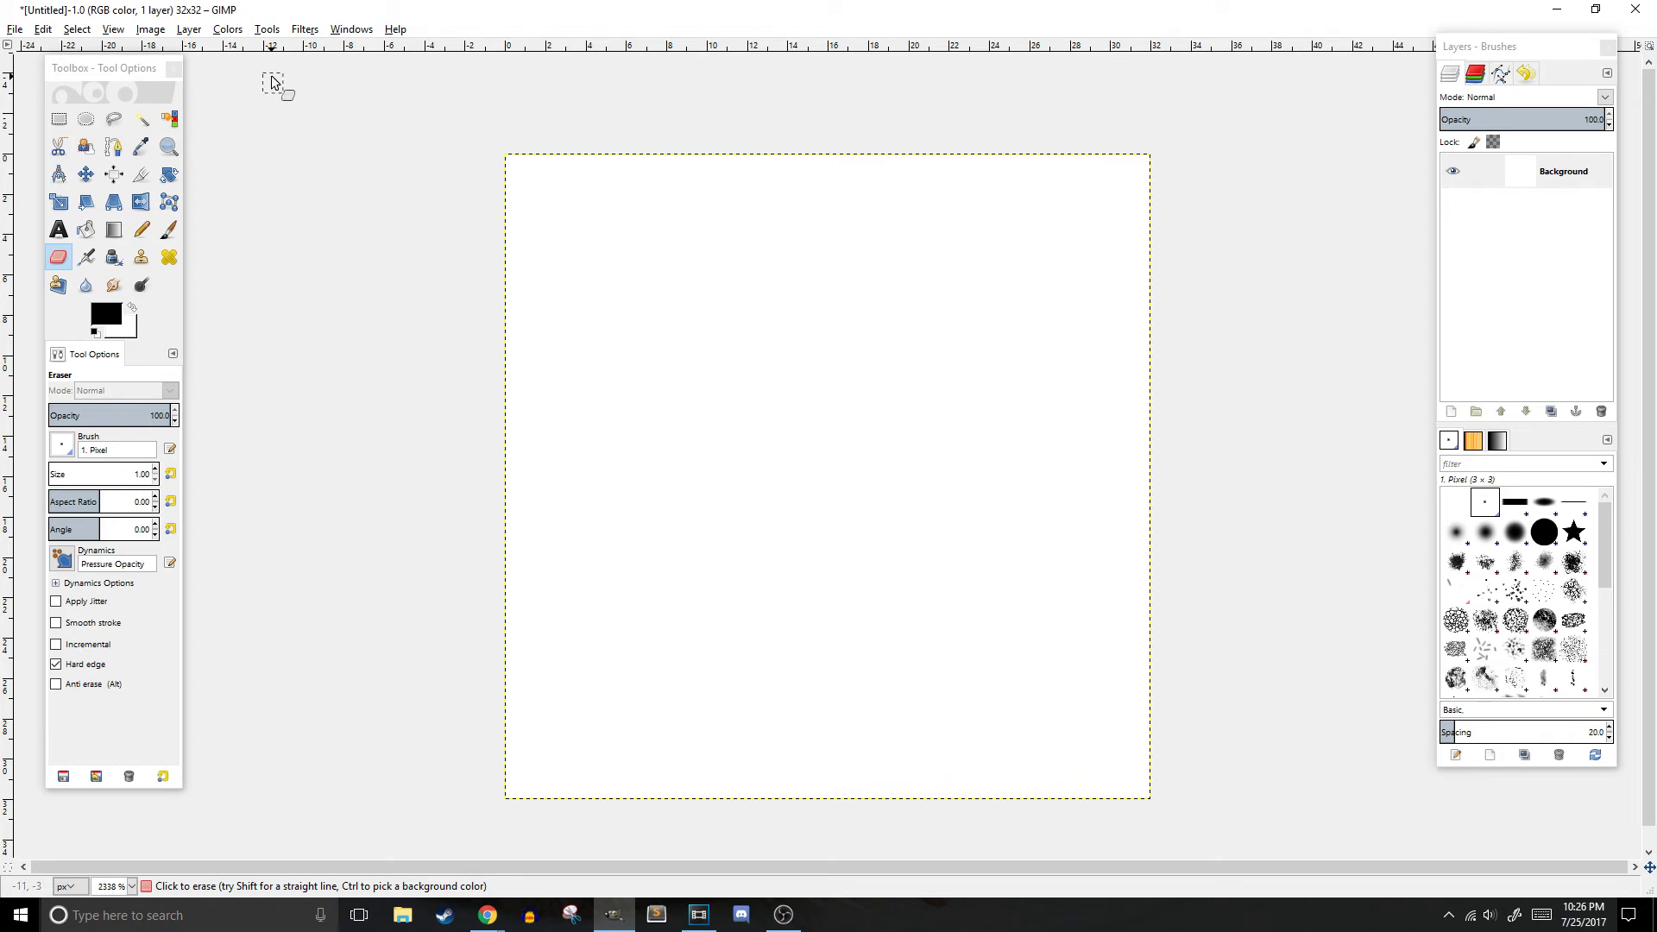
Step: Show the canvas grid and configure its spacing to 1×1 pixel
click(113, 28)
click(155, 256)
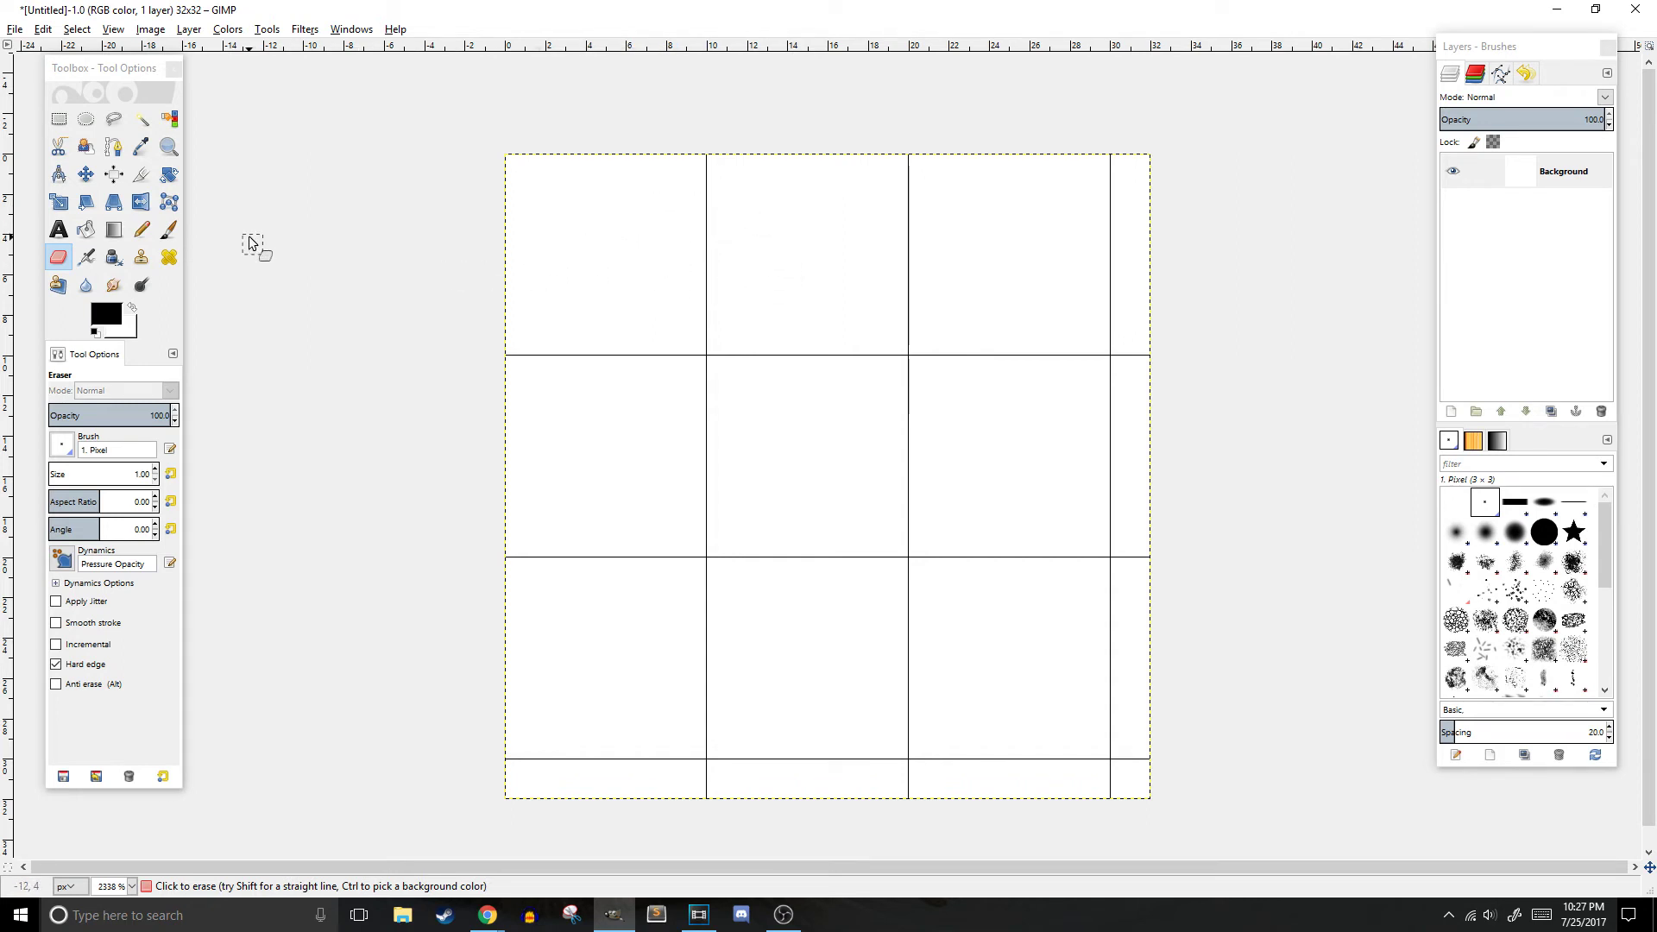
click(149, 30)
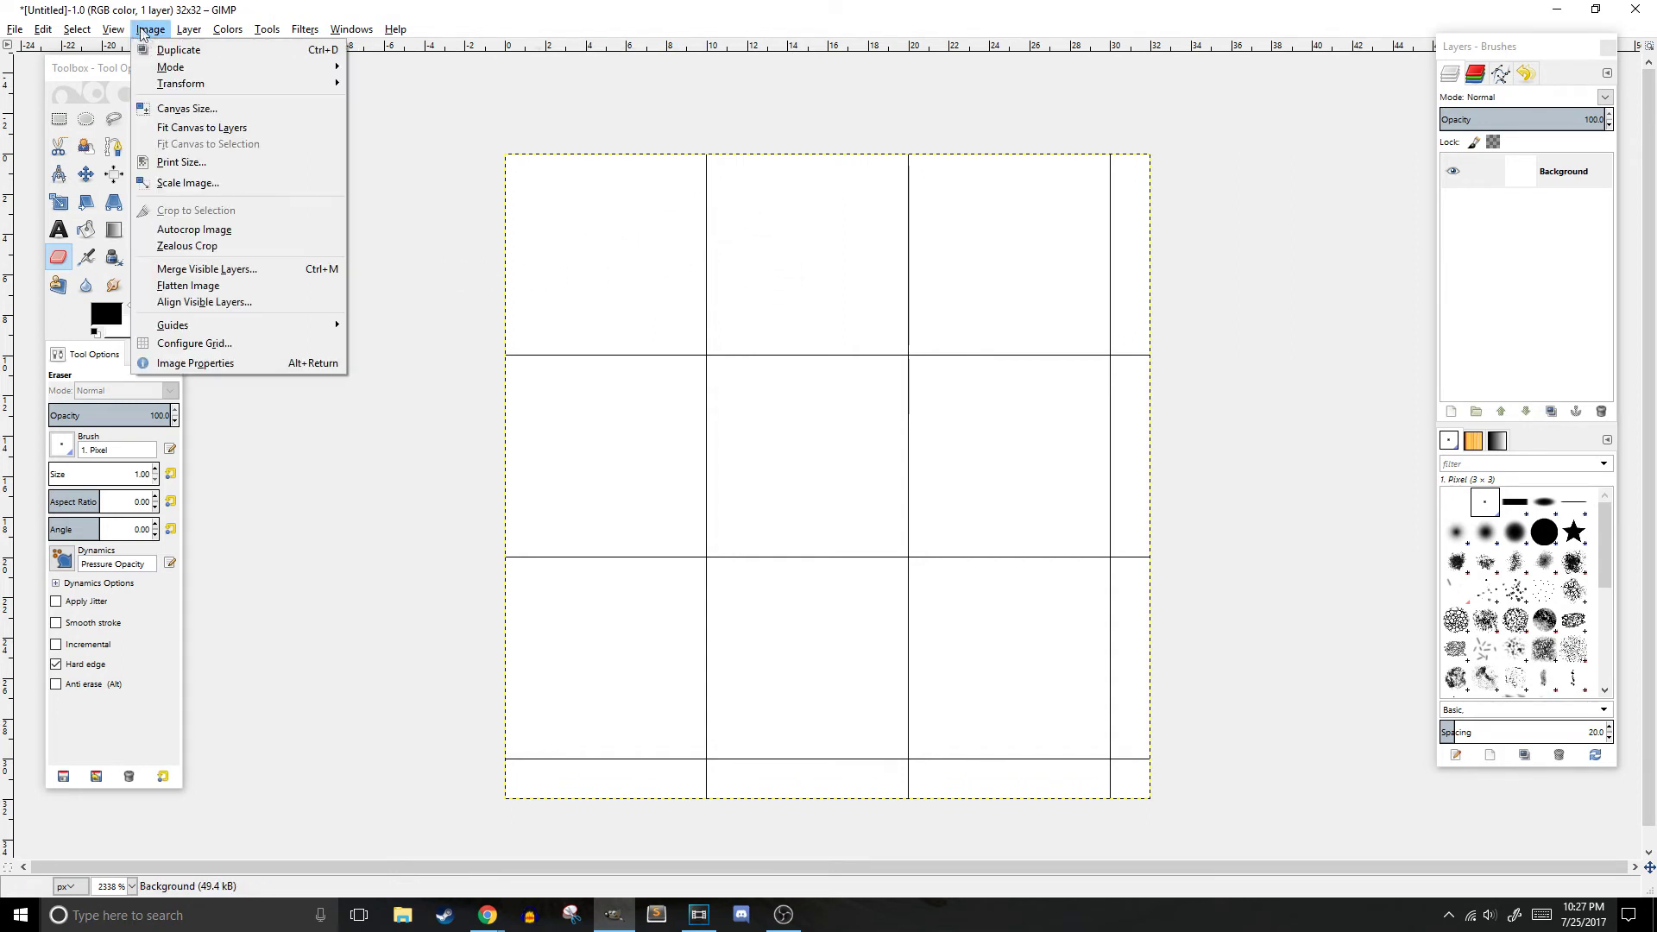
click(202, 342)
double_click(95, 367)
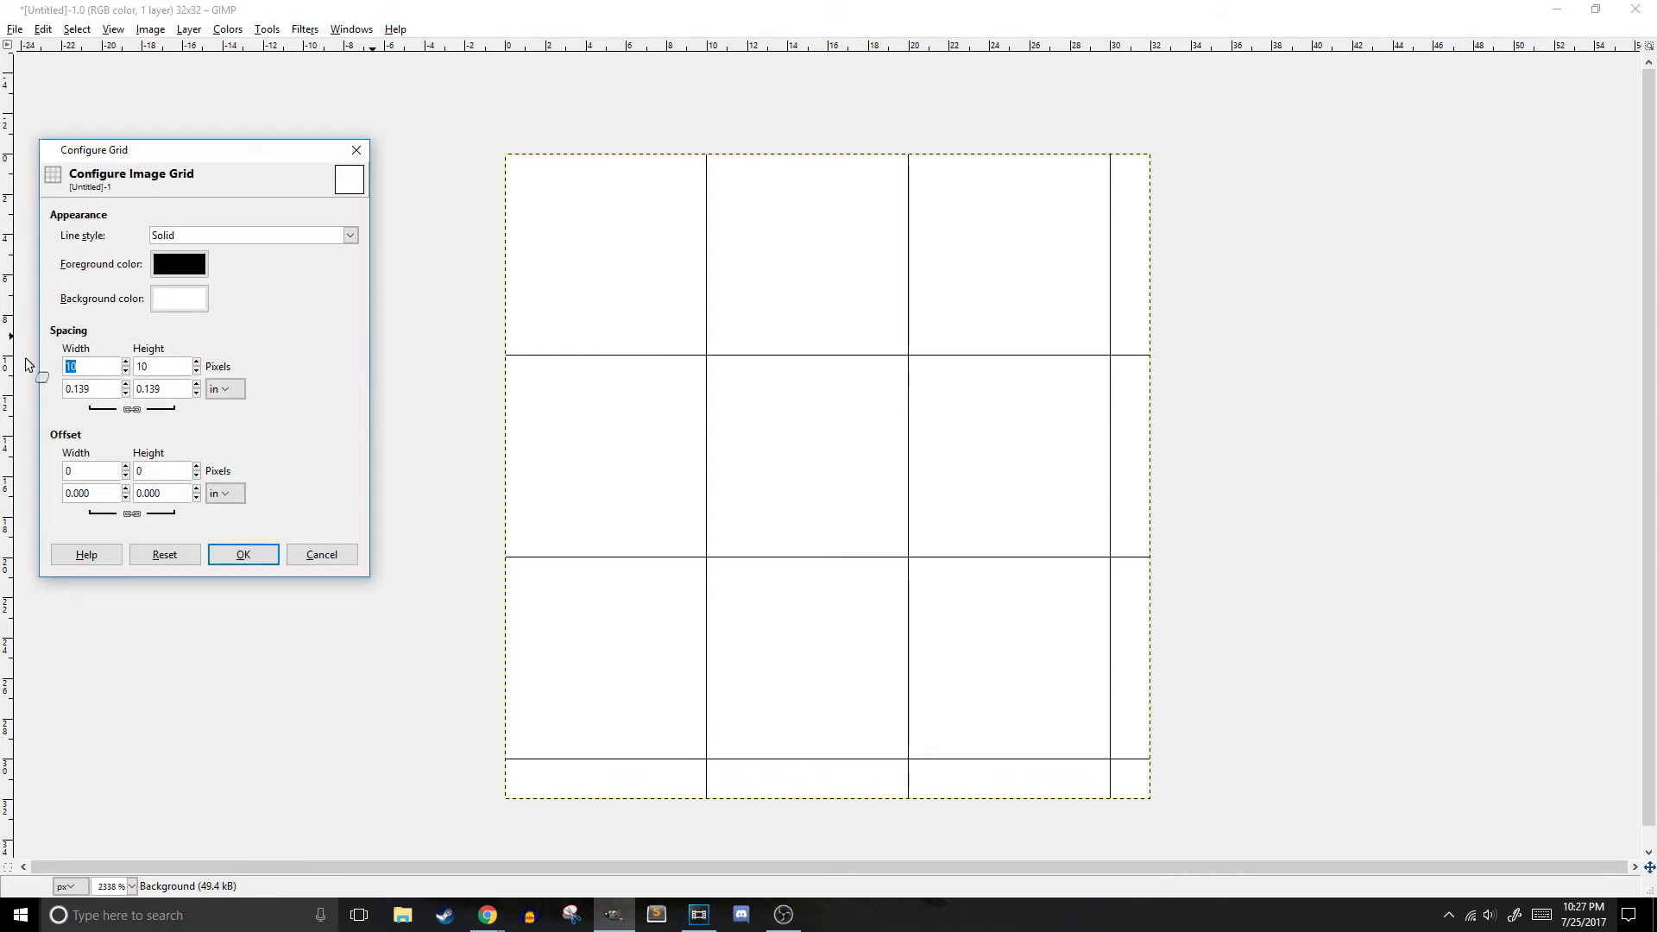
text(1)
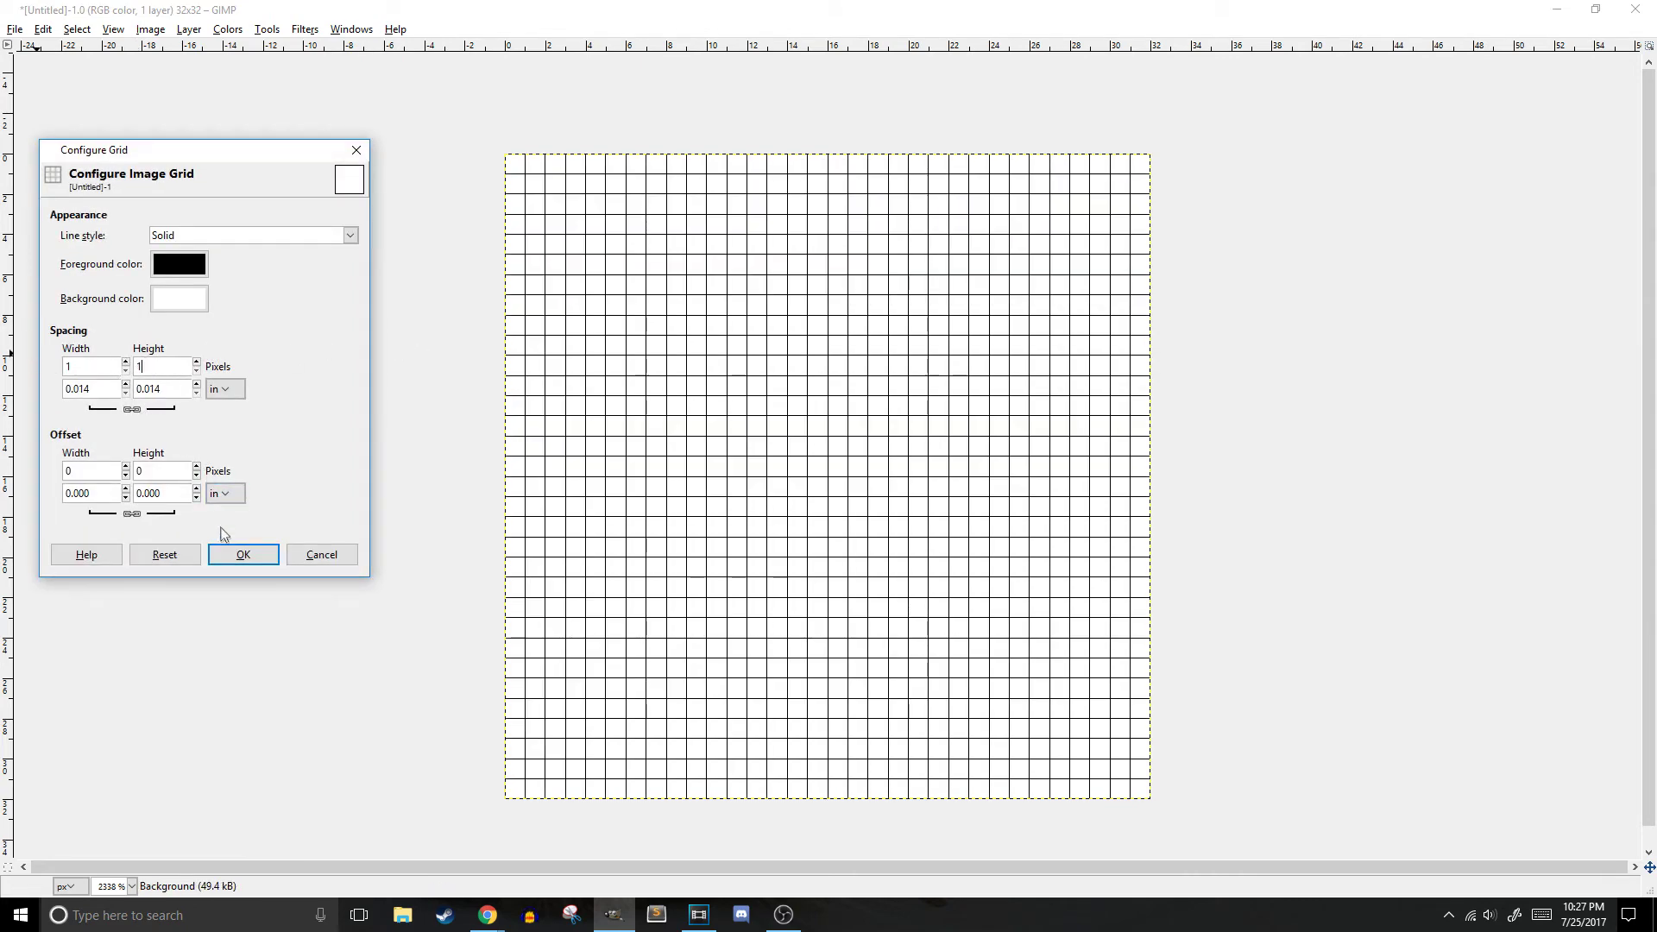
click(244, 554)
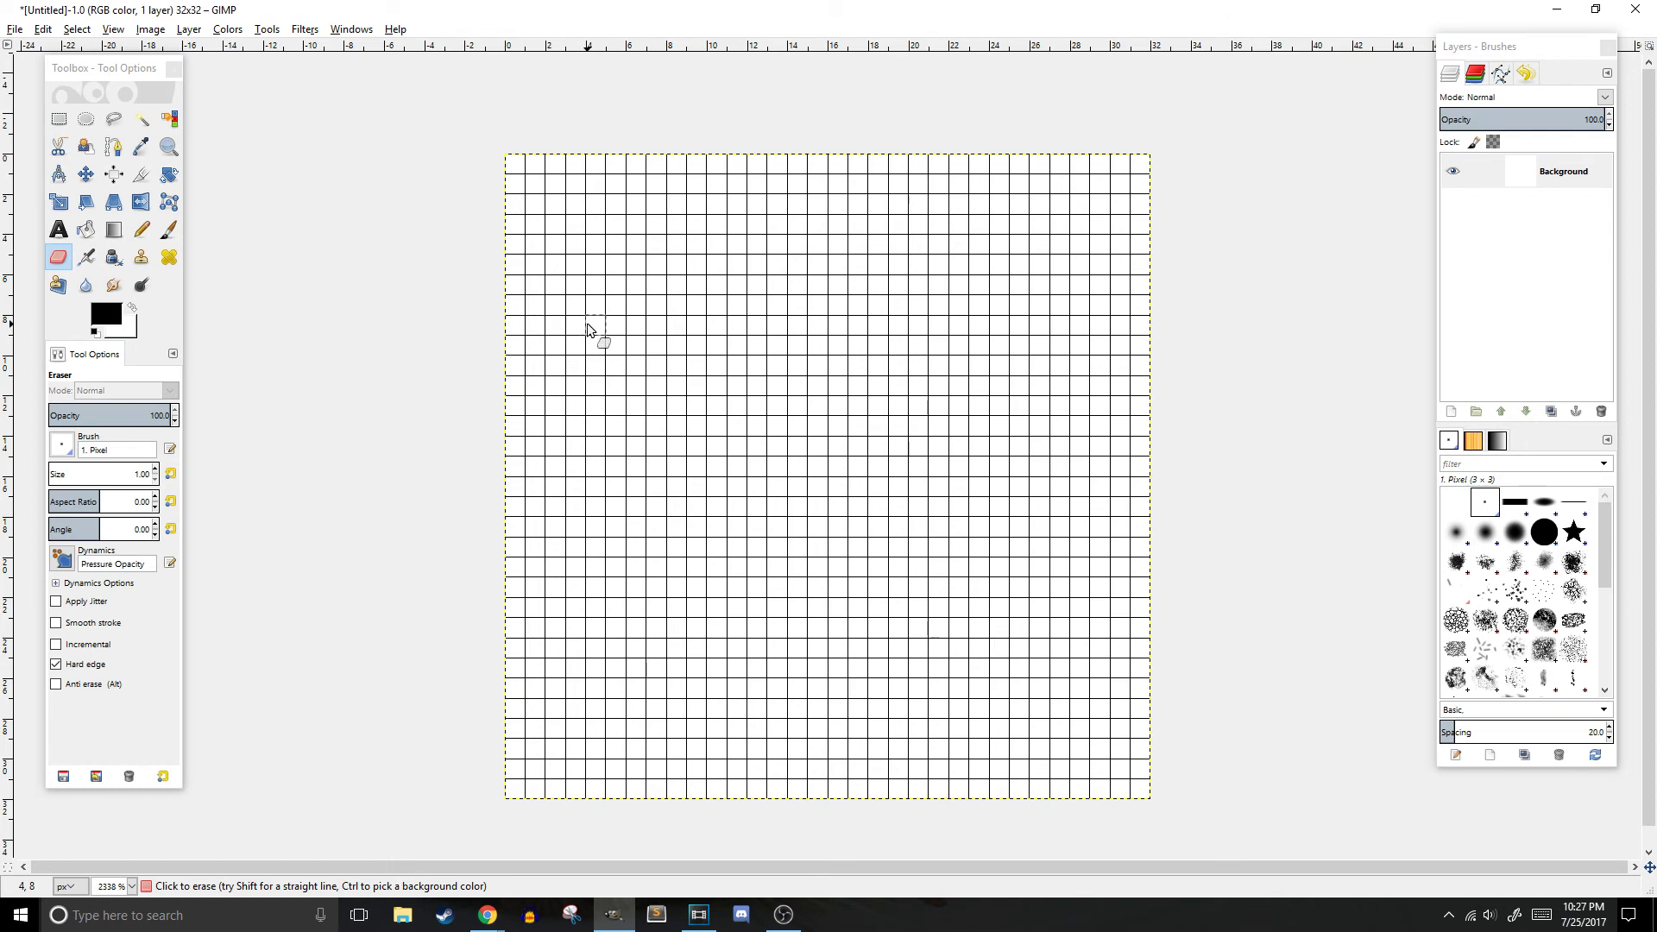
Step: Change the Default Grid spacing width in Preferences from 10 to 1 pixel and apply
click(47, 30)
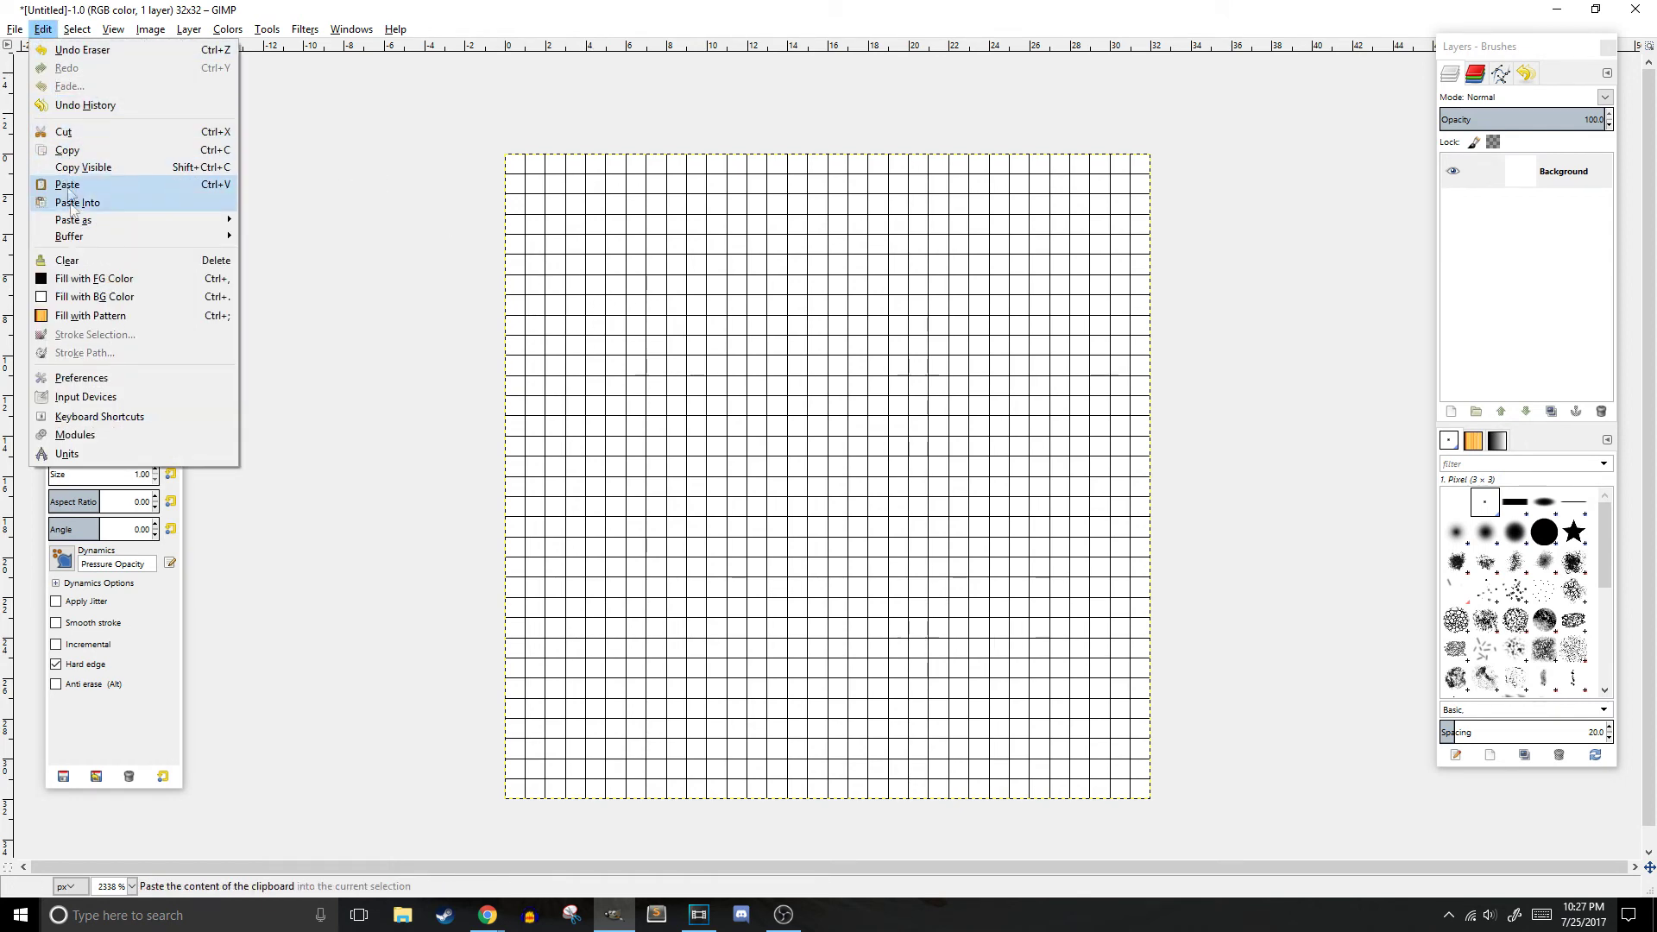
click(88, 375)
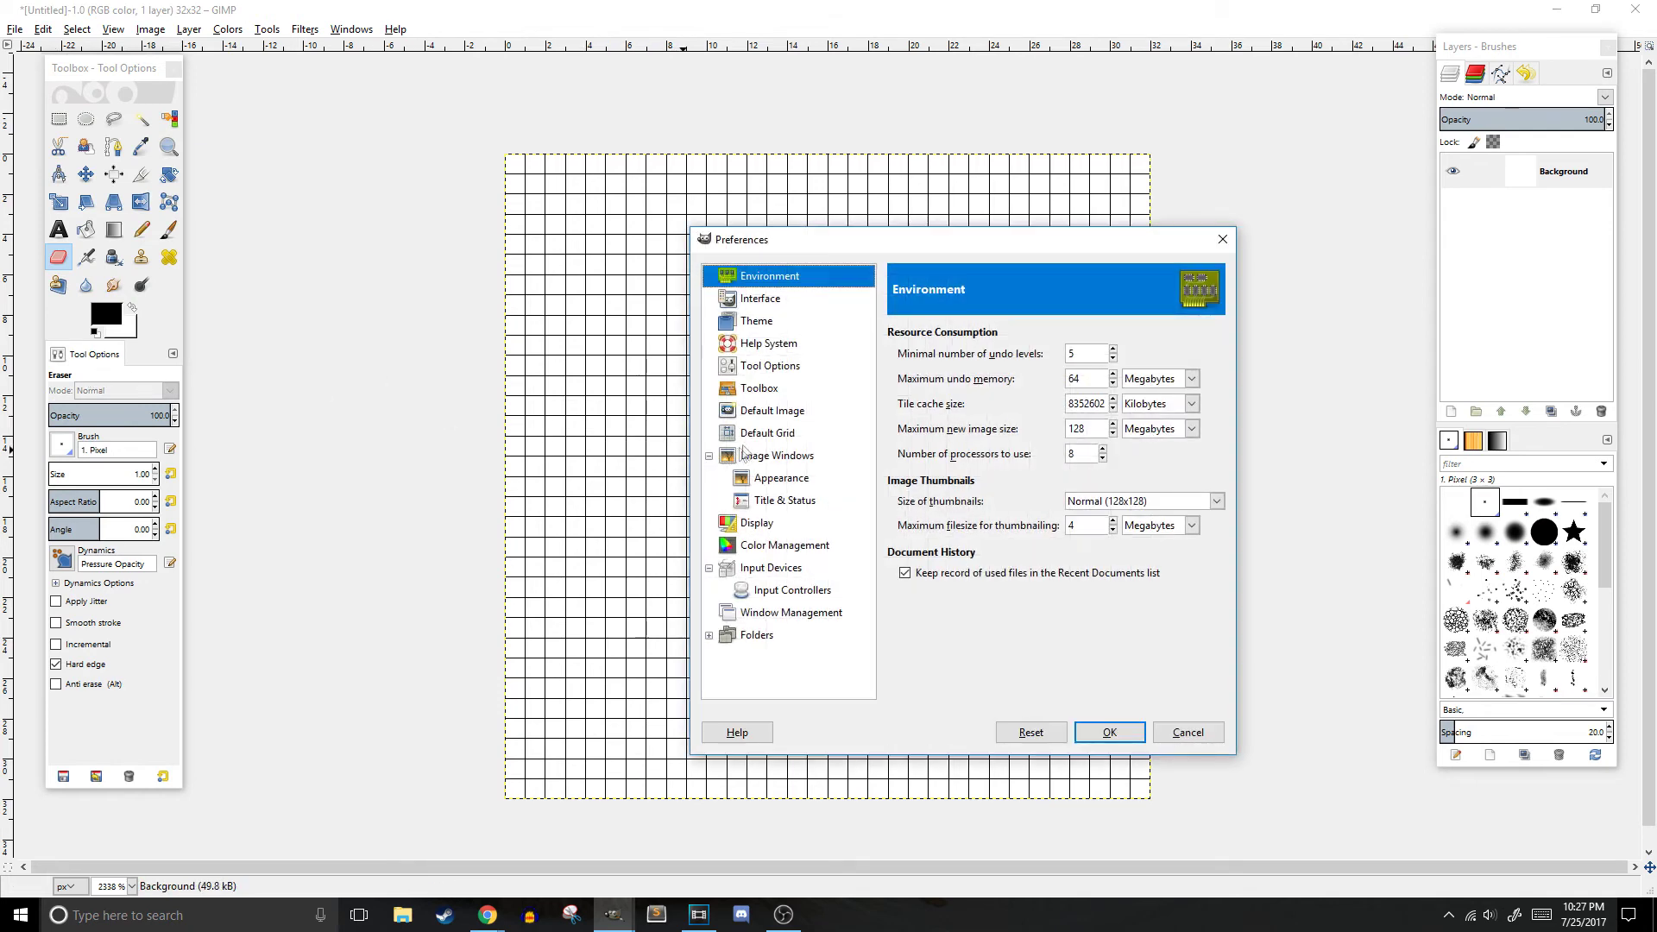
click(768, 432)
click(931, 483)
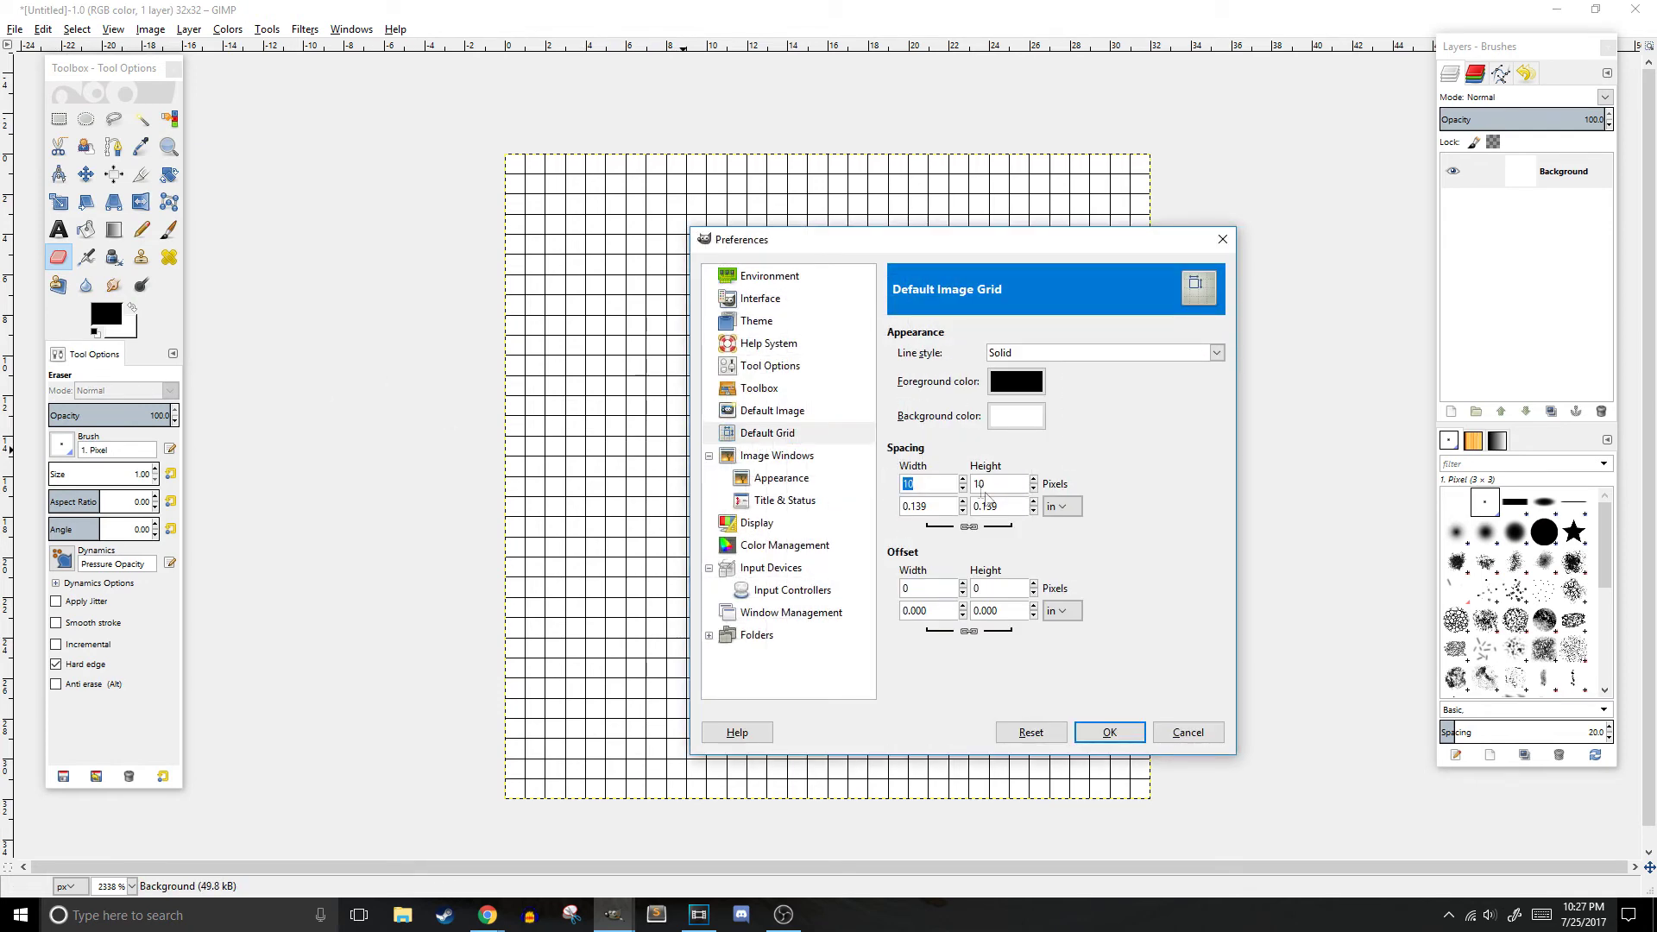
key(BackSpace)
click(1110, 732)
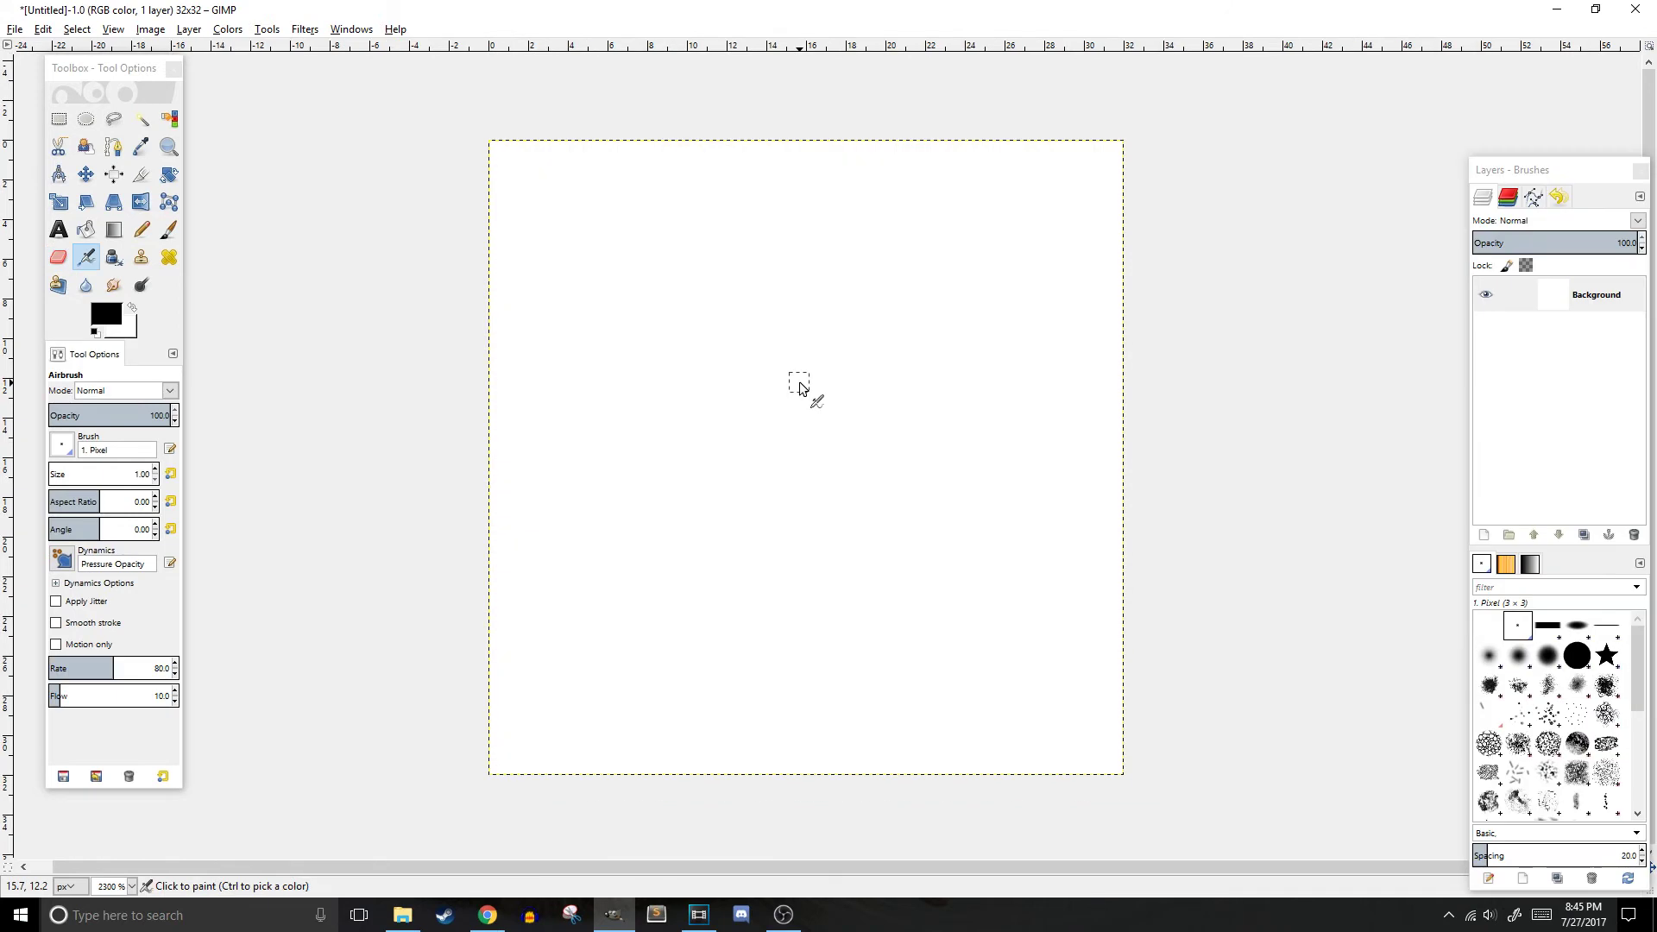
Step: With the Pencil, paint four single black pixels and a 3×3 square near the centre
key(n)
click(677, 428)
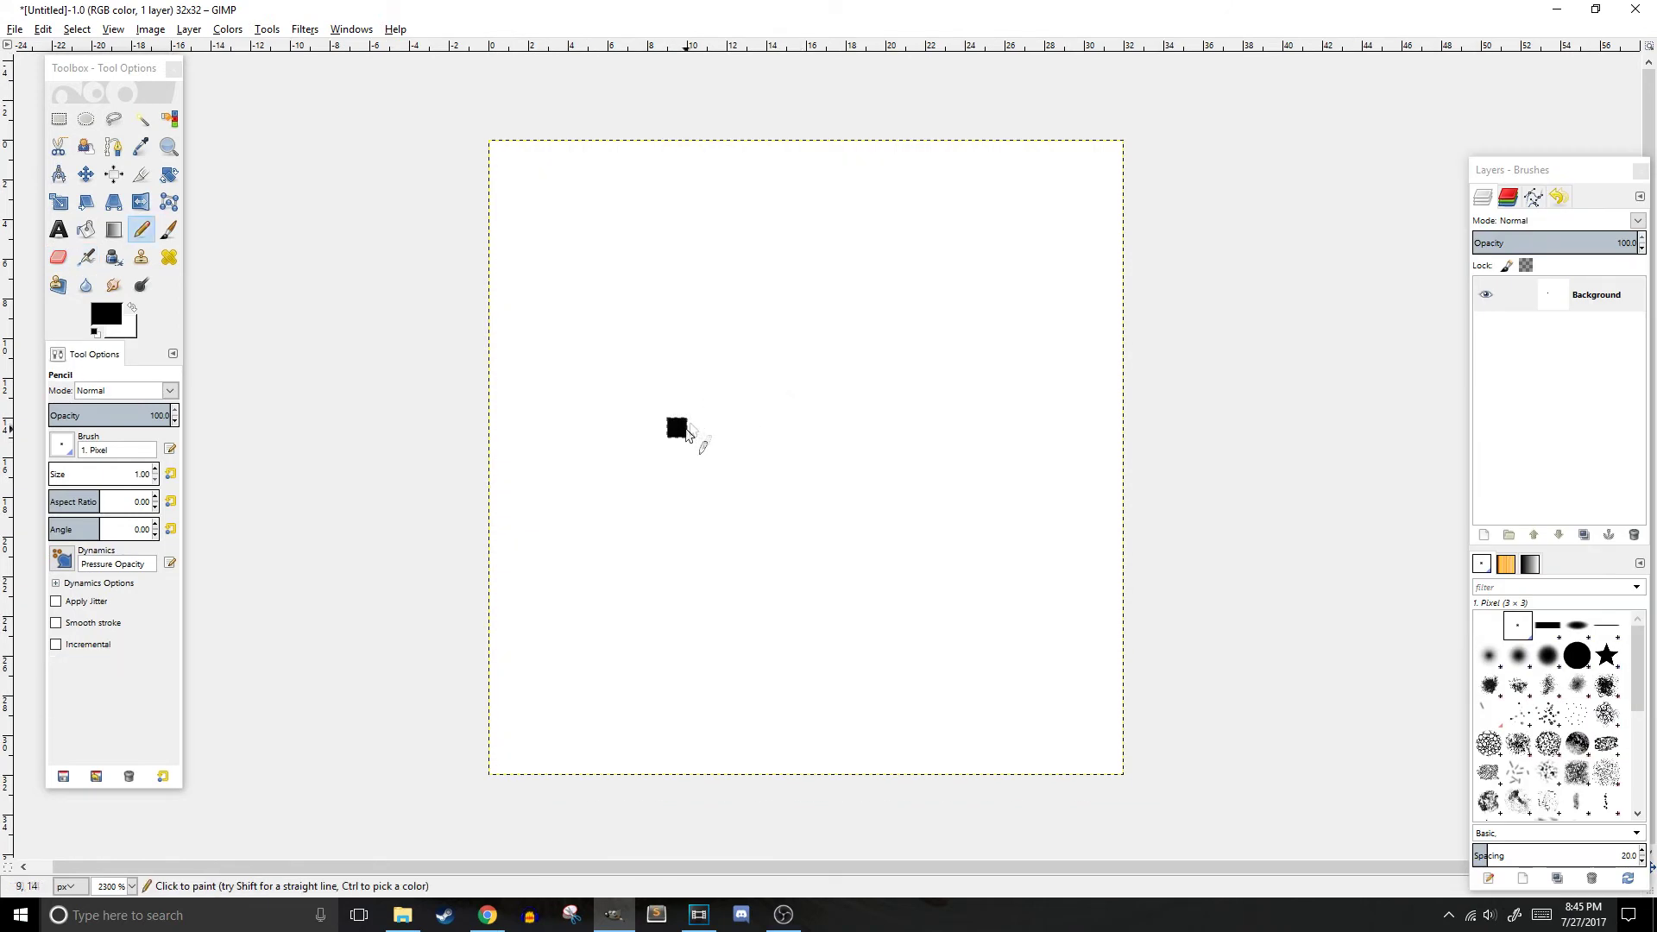
click(935, 209)
click(994, 489)
click(717, 606)
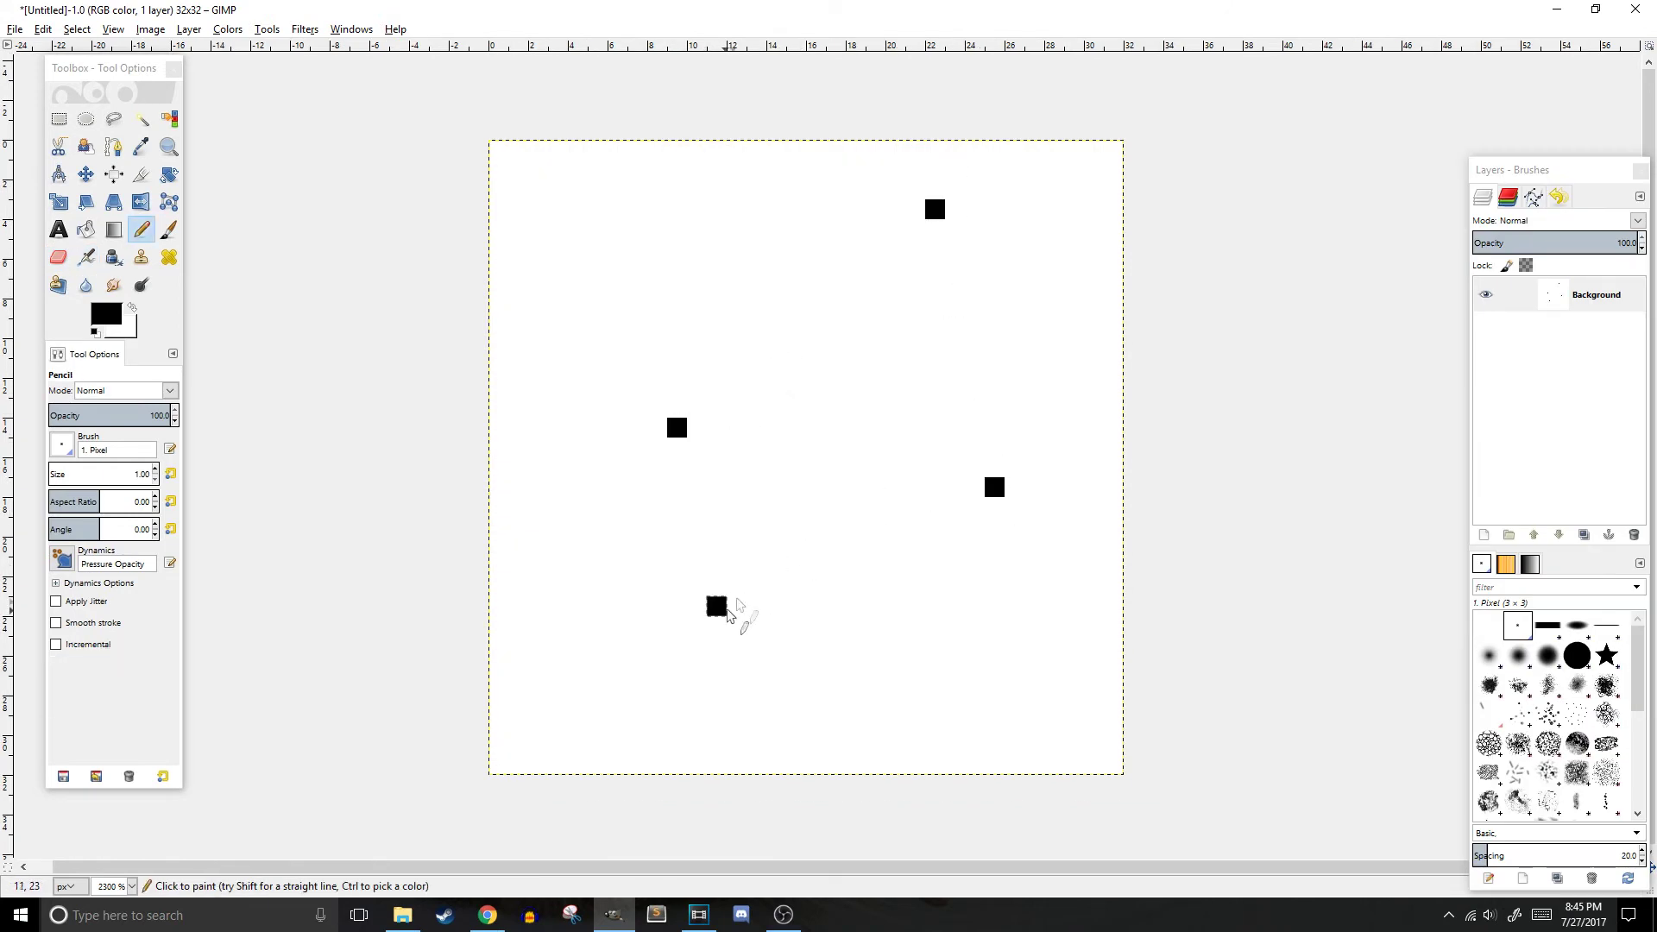
key(bracketright)
key(bracketright)
click(851, 386)
Step: Paint another single pixel, two large black squares, and a 3×3 square near the top
key(bracketleft)
key(bracketleft)
click(622, 246)
key(bracketright)
key(bracketright)
key(bracketright)
key(bracketright)
key(bracketright)
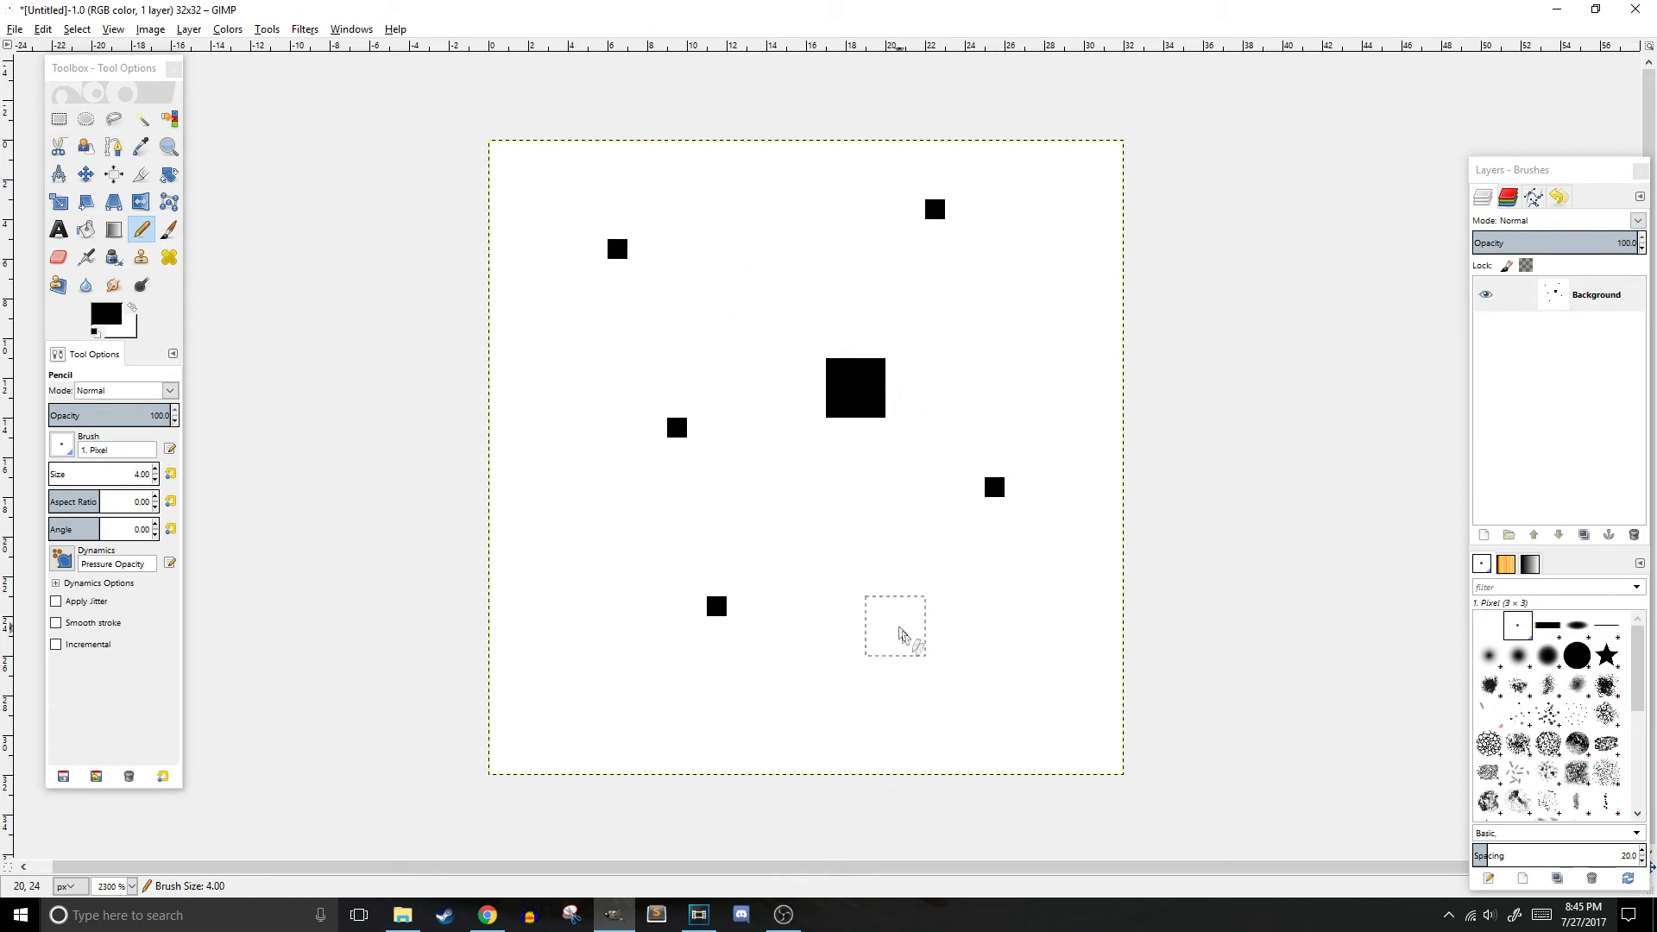
click(915, 646)
click(580, 528)
key(bracketleft)
key(bracketleft)
key(bracketleft)
click(756, 289)
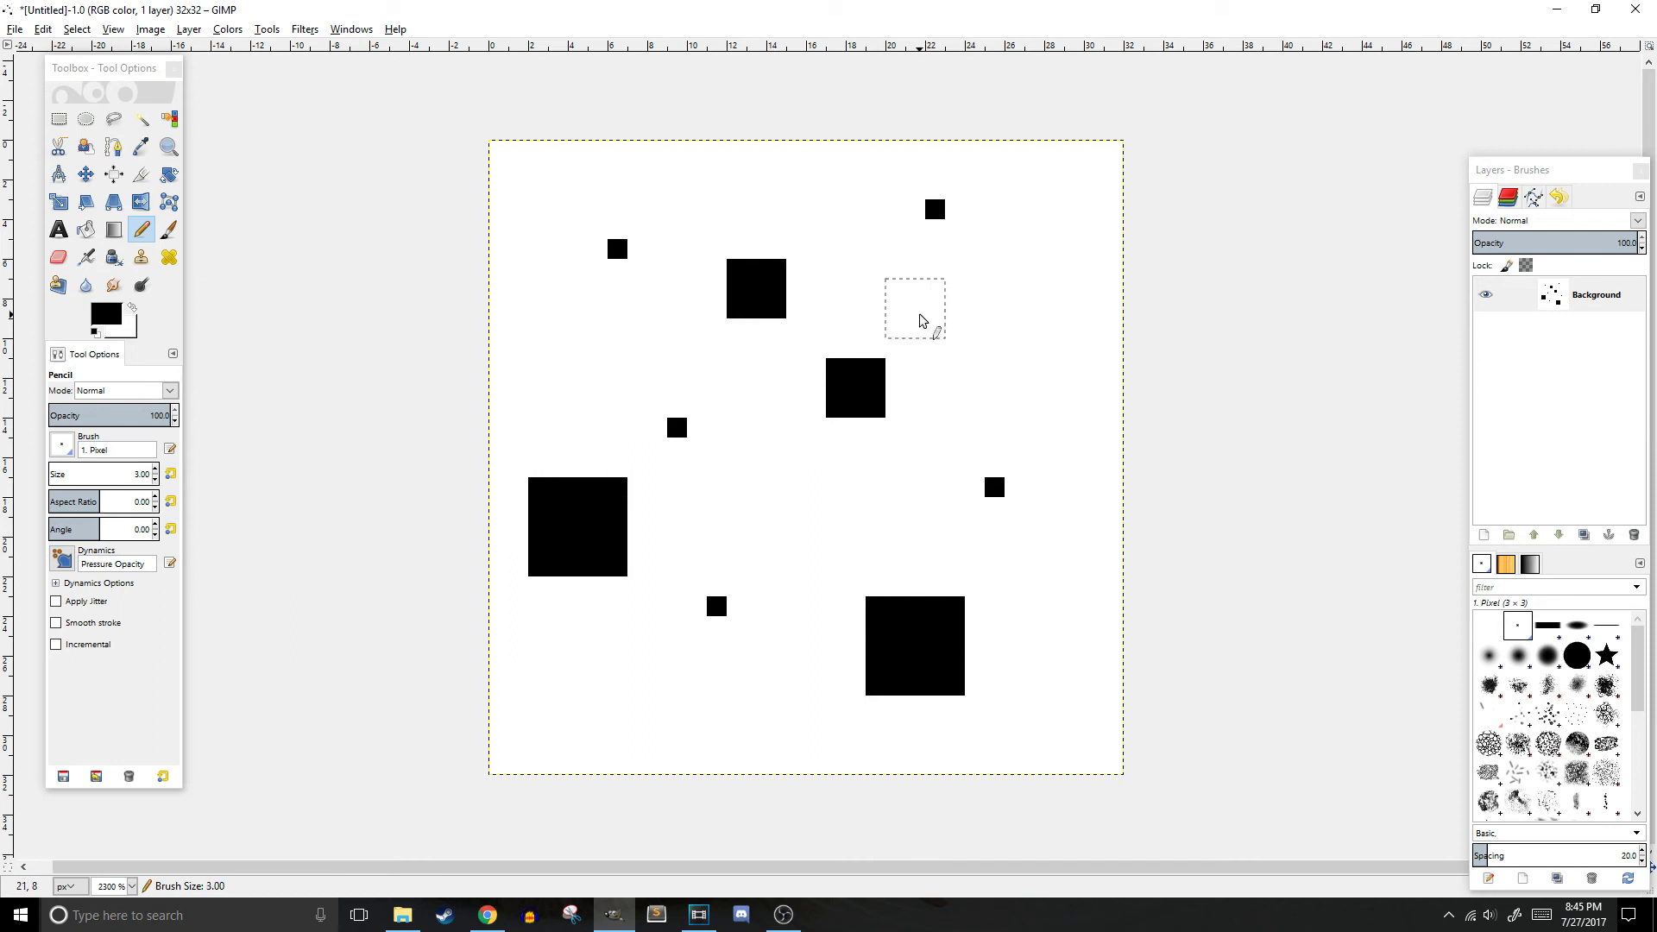
Step: With the Eraser, cut notches from three squares and erase two small squares
key(shift+e)
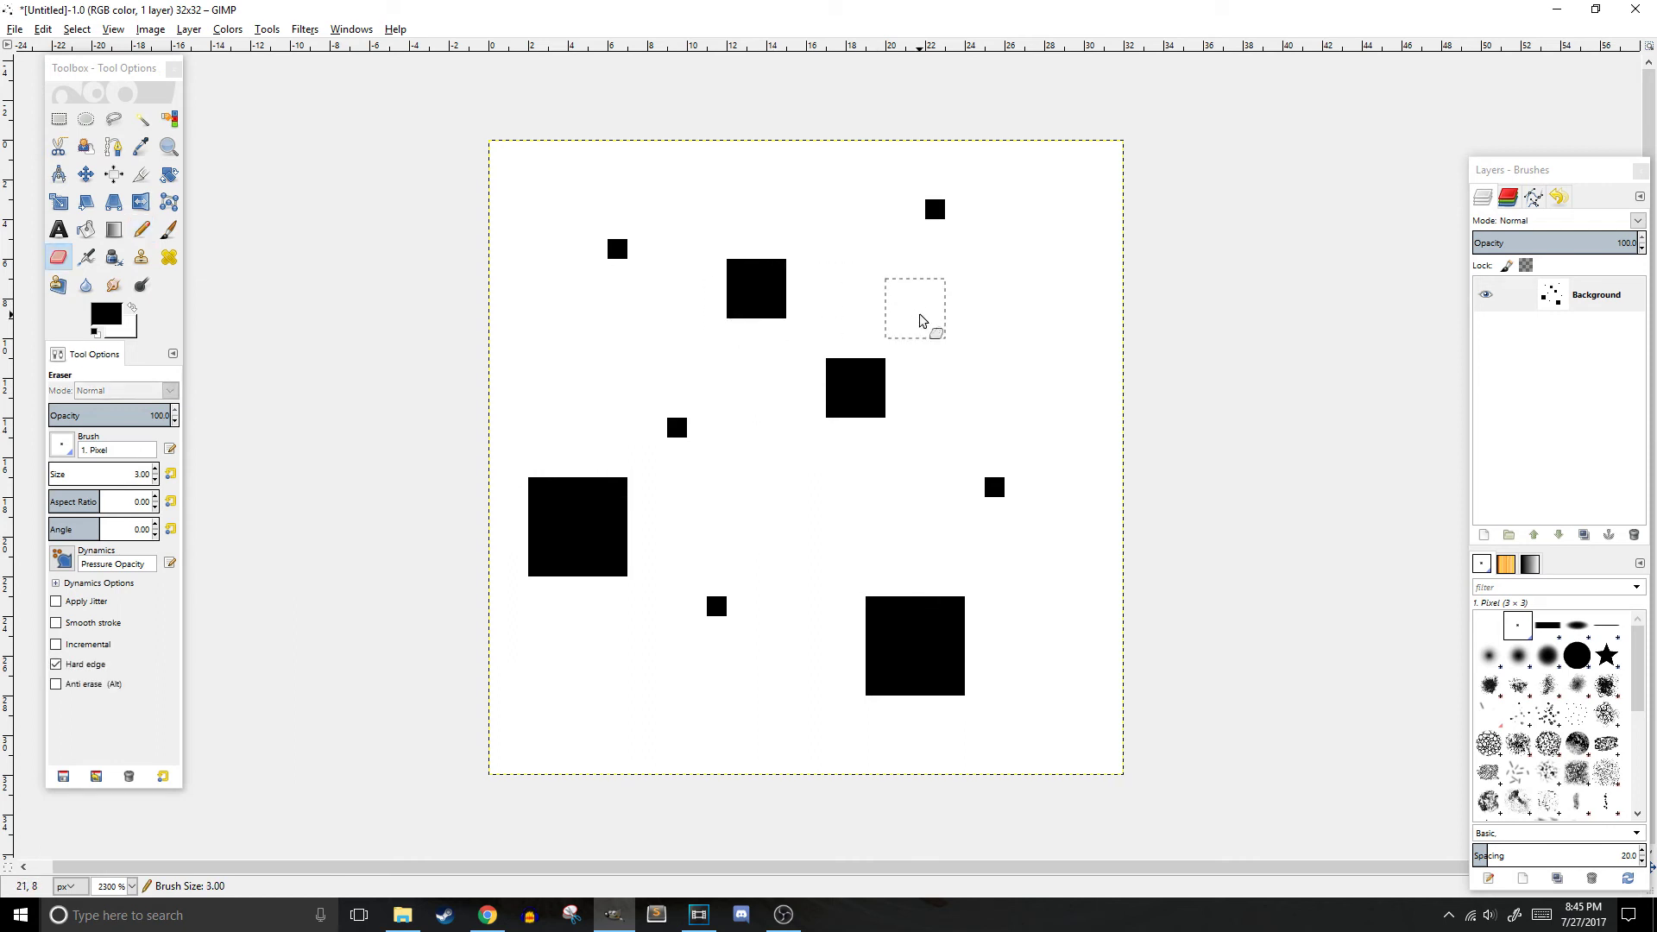
click(598, 486)
click(895, 586)
click(893, 410)
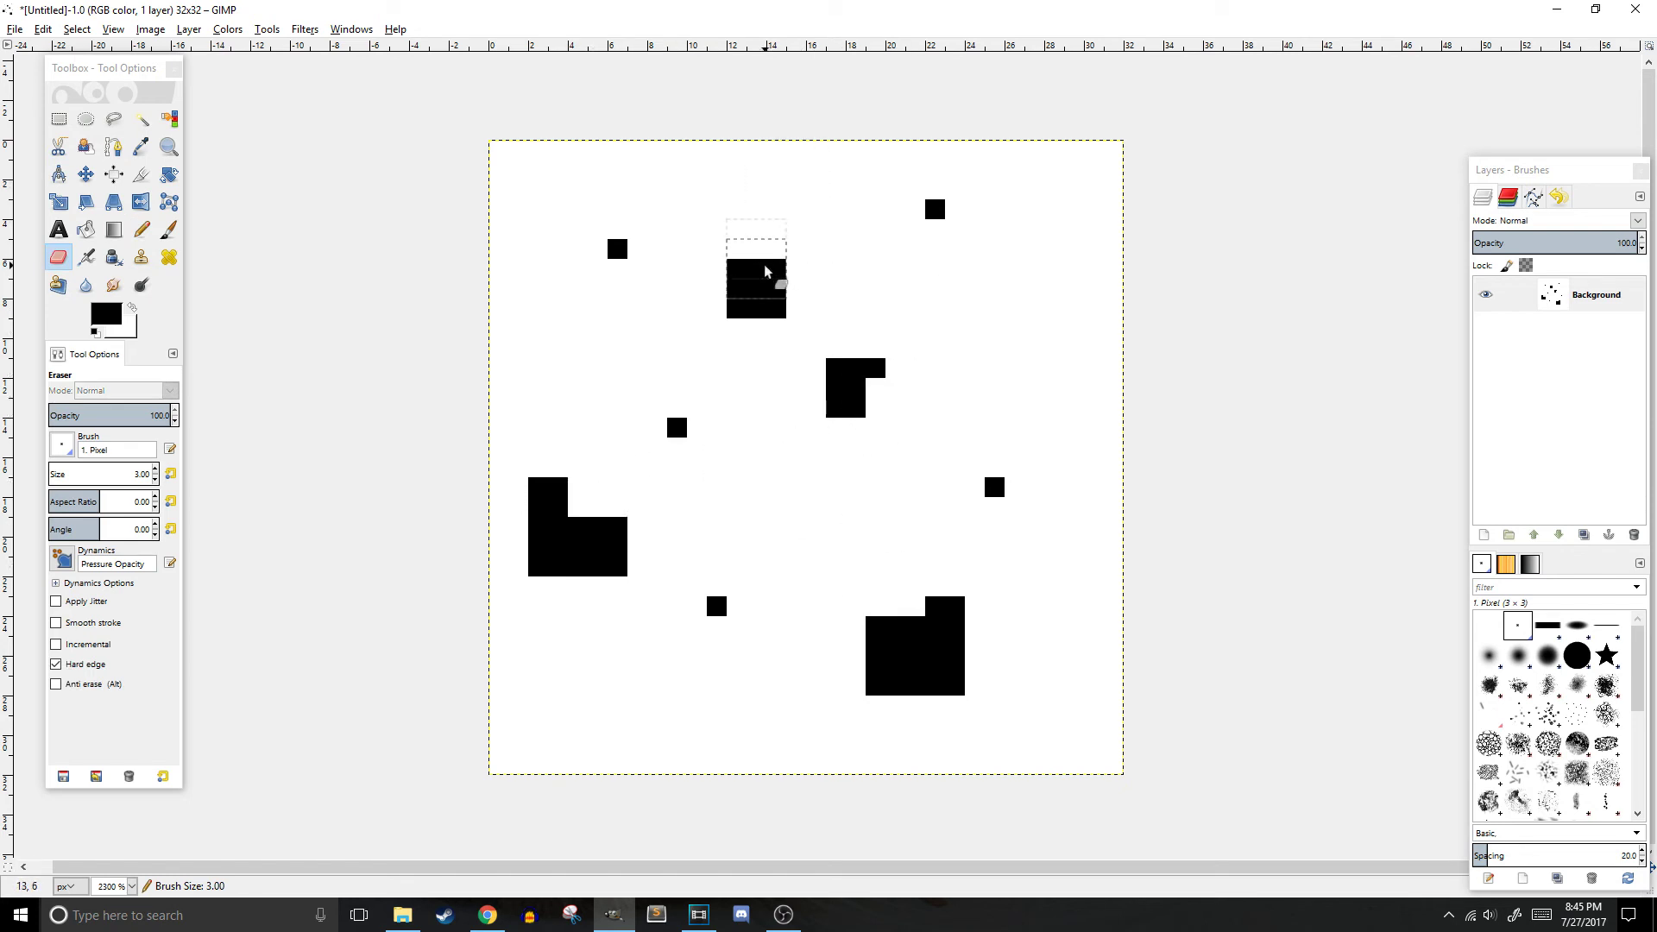
click(623, 252)
click(661, 409)
key(z)
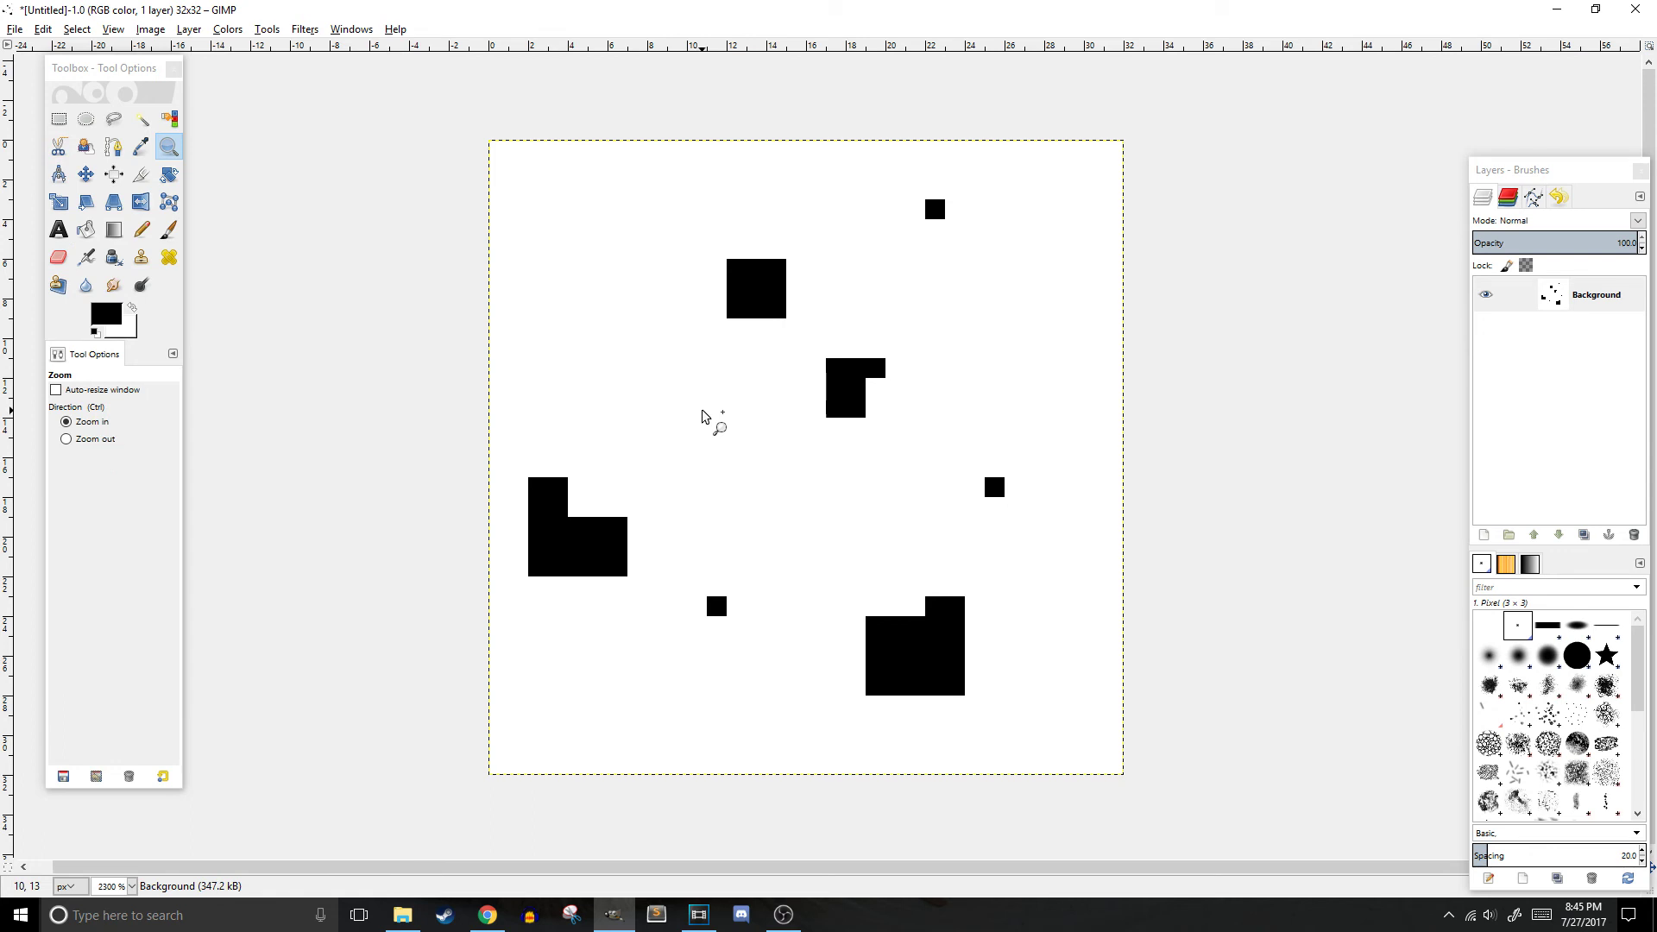
Step: Zoom in on the canvas twice, then back out until the whole canvas fits
click(703, 417)
click(703, 417)
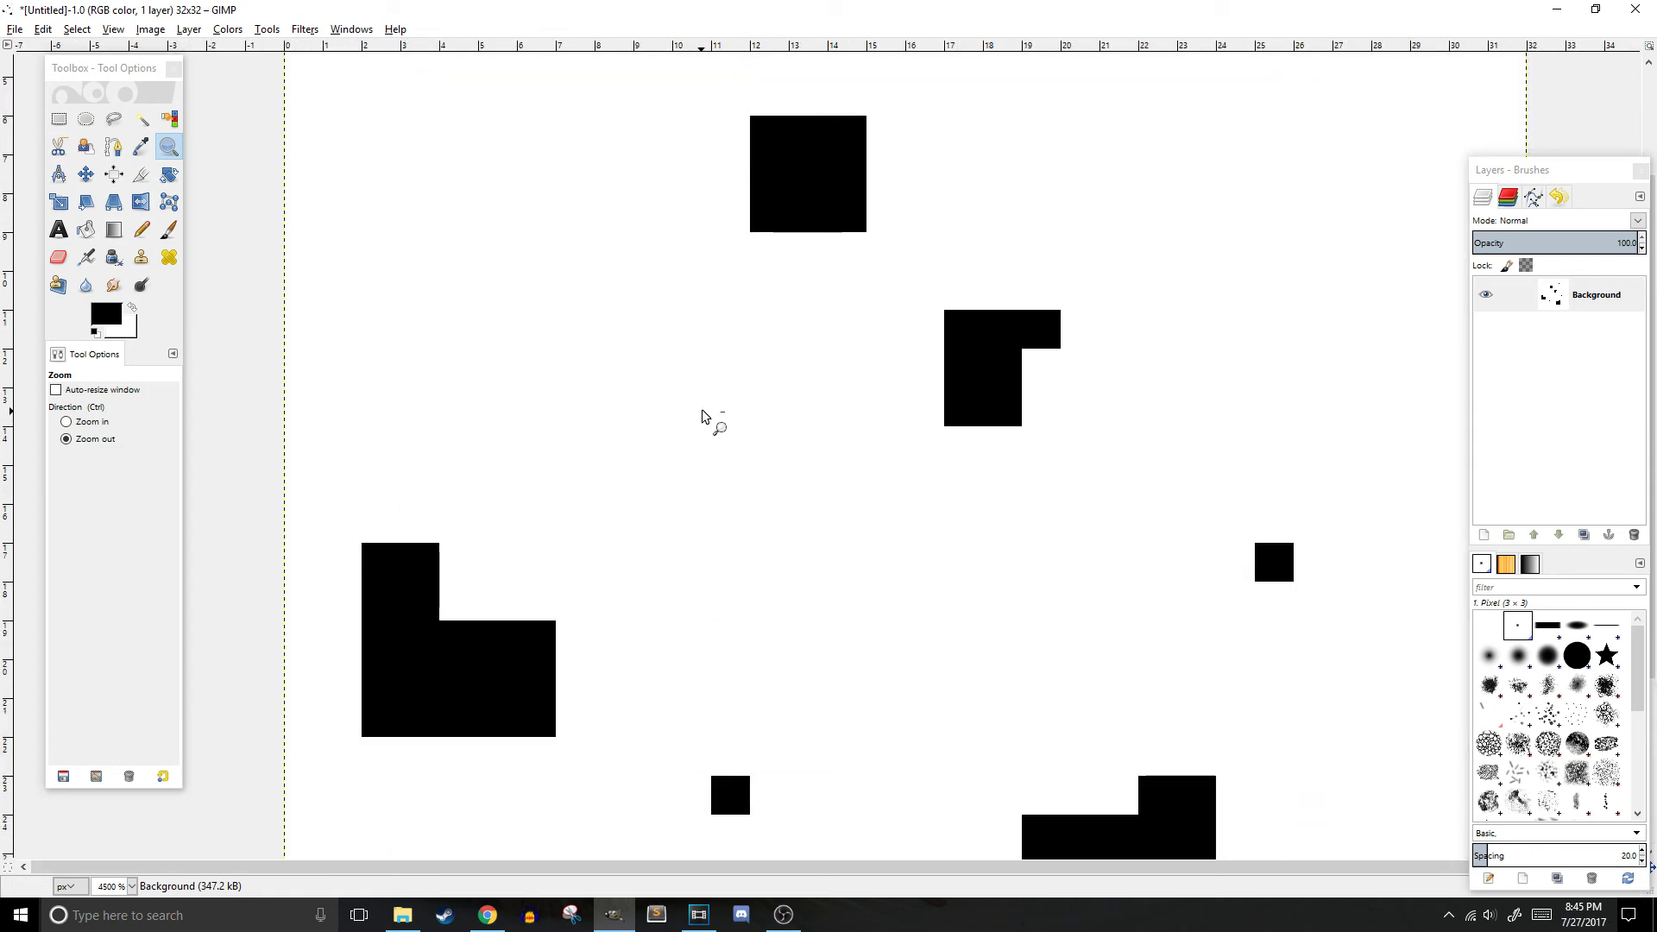
ctrl+click(703, 417)
ctrl+click(704, 416)
ctrl+click(704, 417)
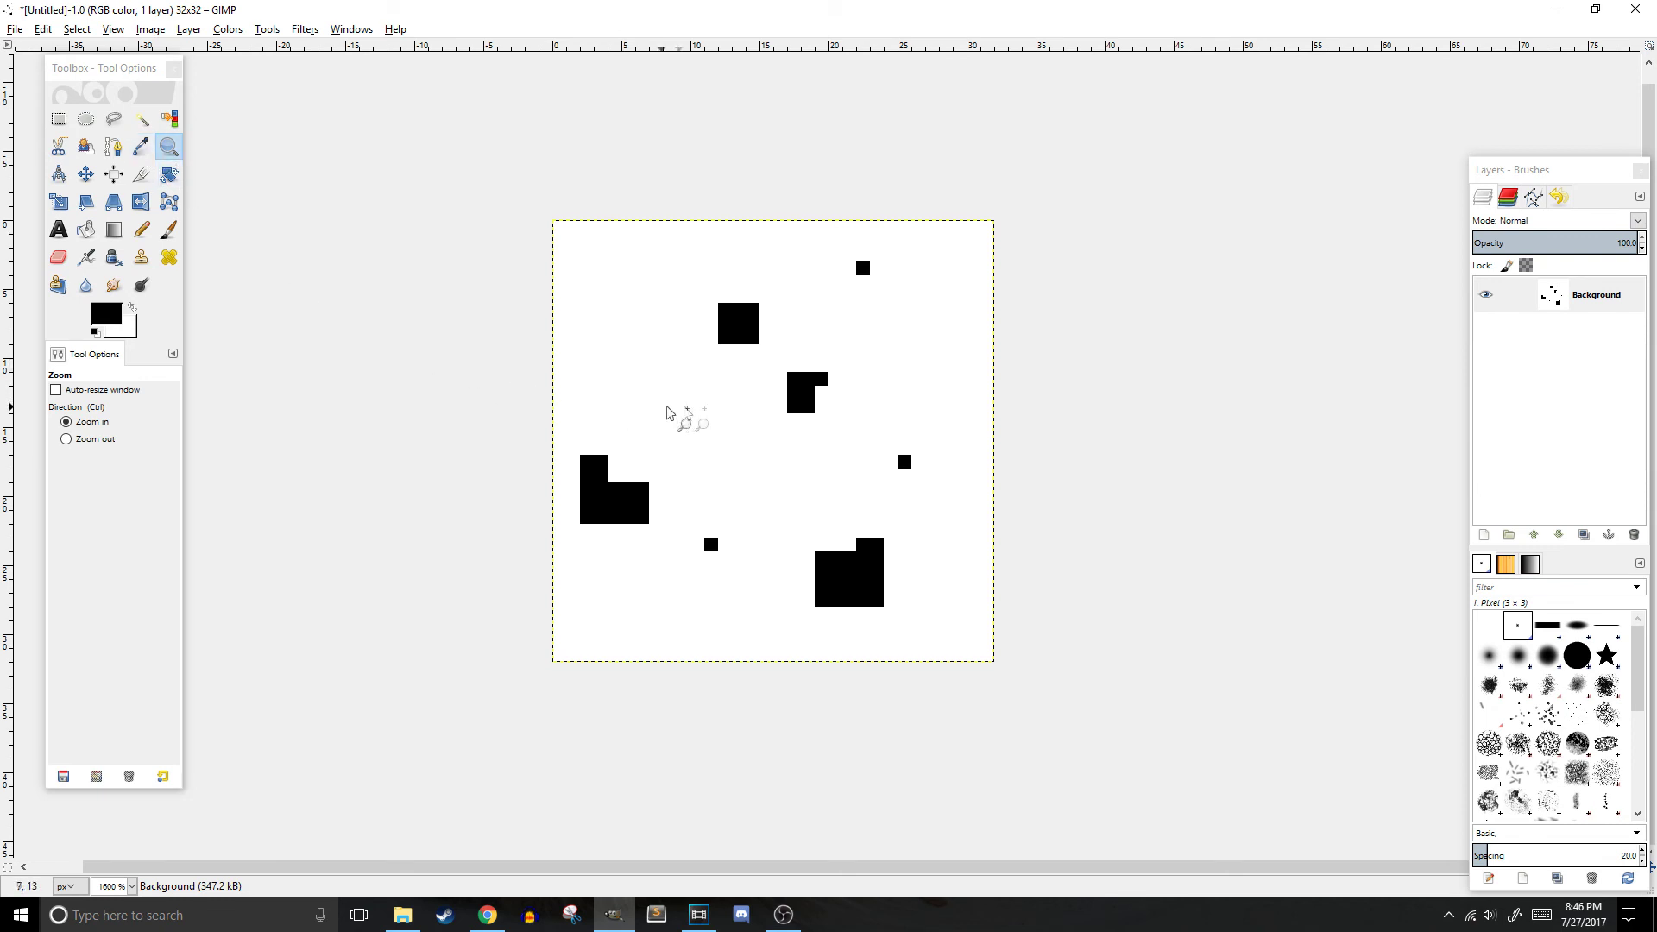
Step: With the Color Picker, sample white and black alternately, ending with white as foreground
key(o)
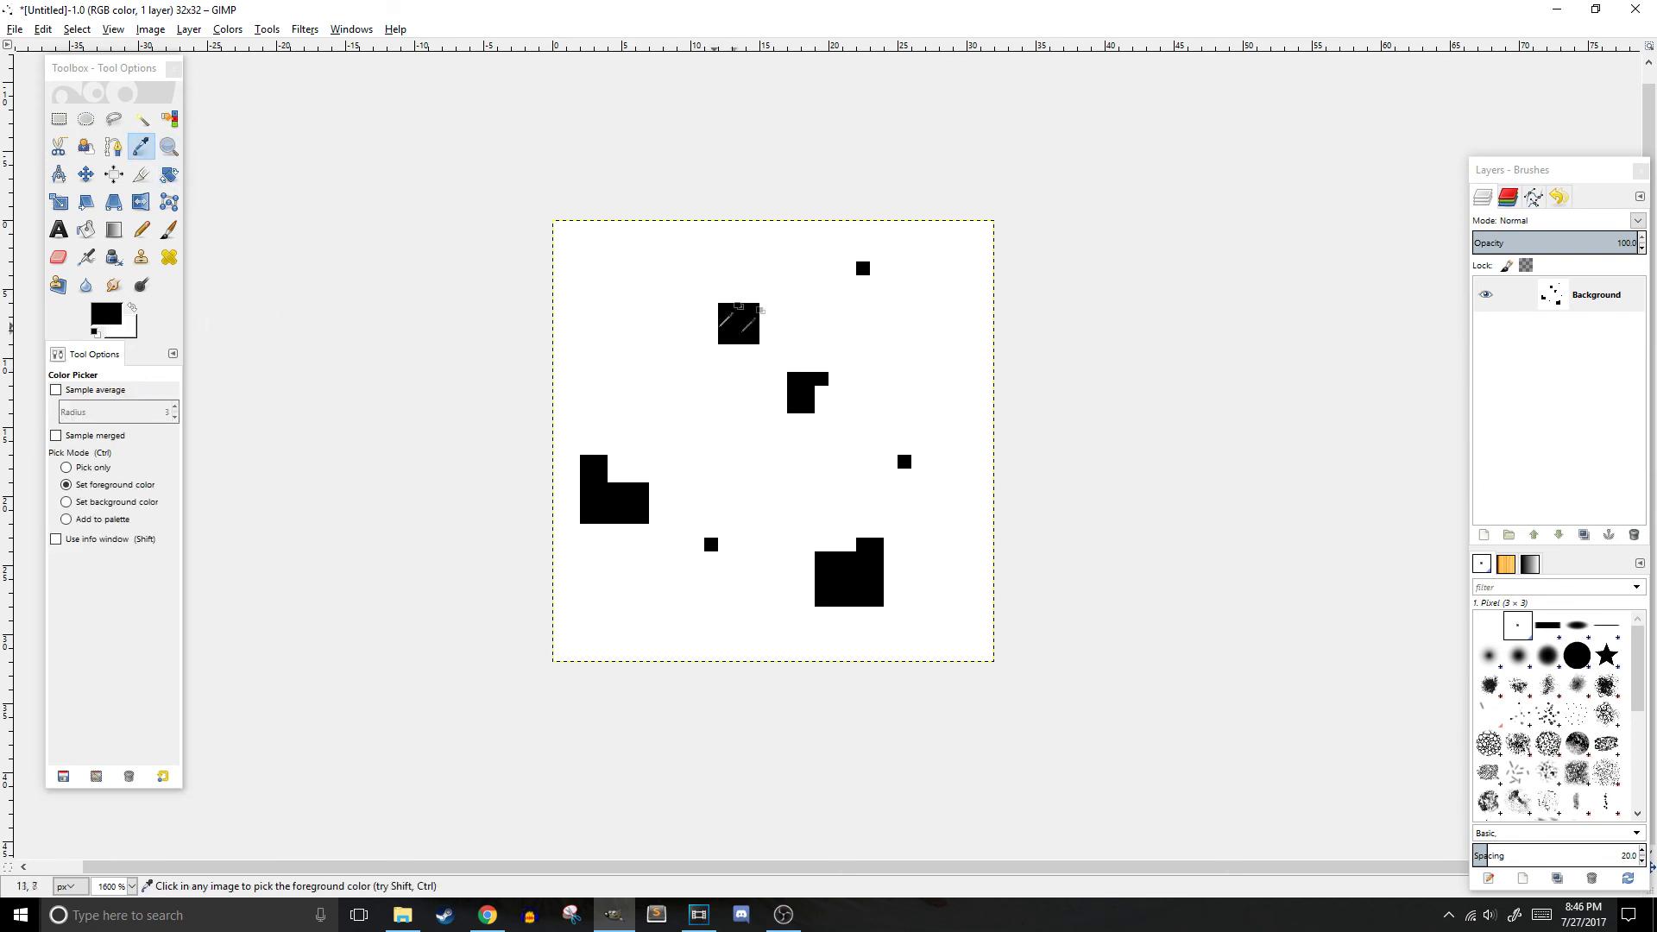
click(630, 357)
click(744, 326)
click(663, 328)
click(739, 326)
click(664, 329)
click(42, 28)
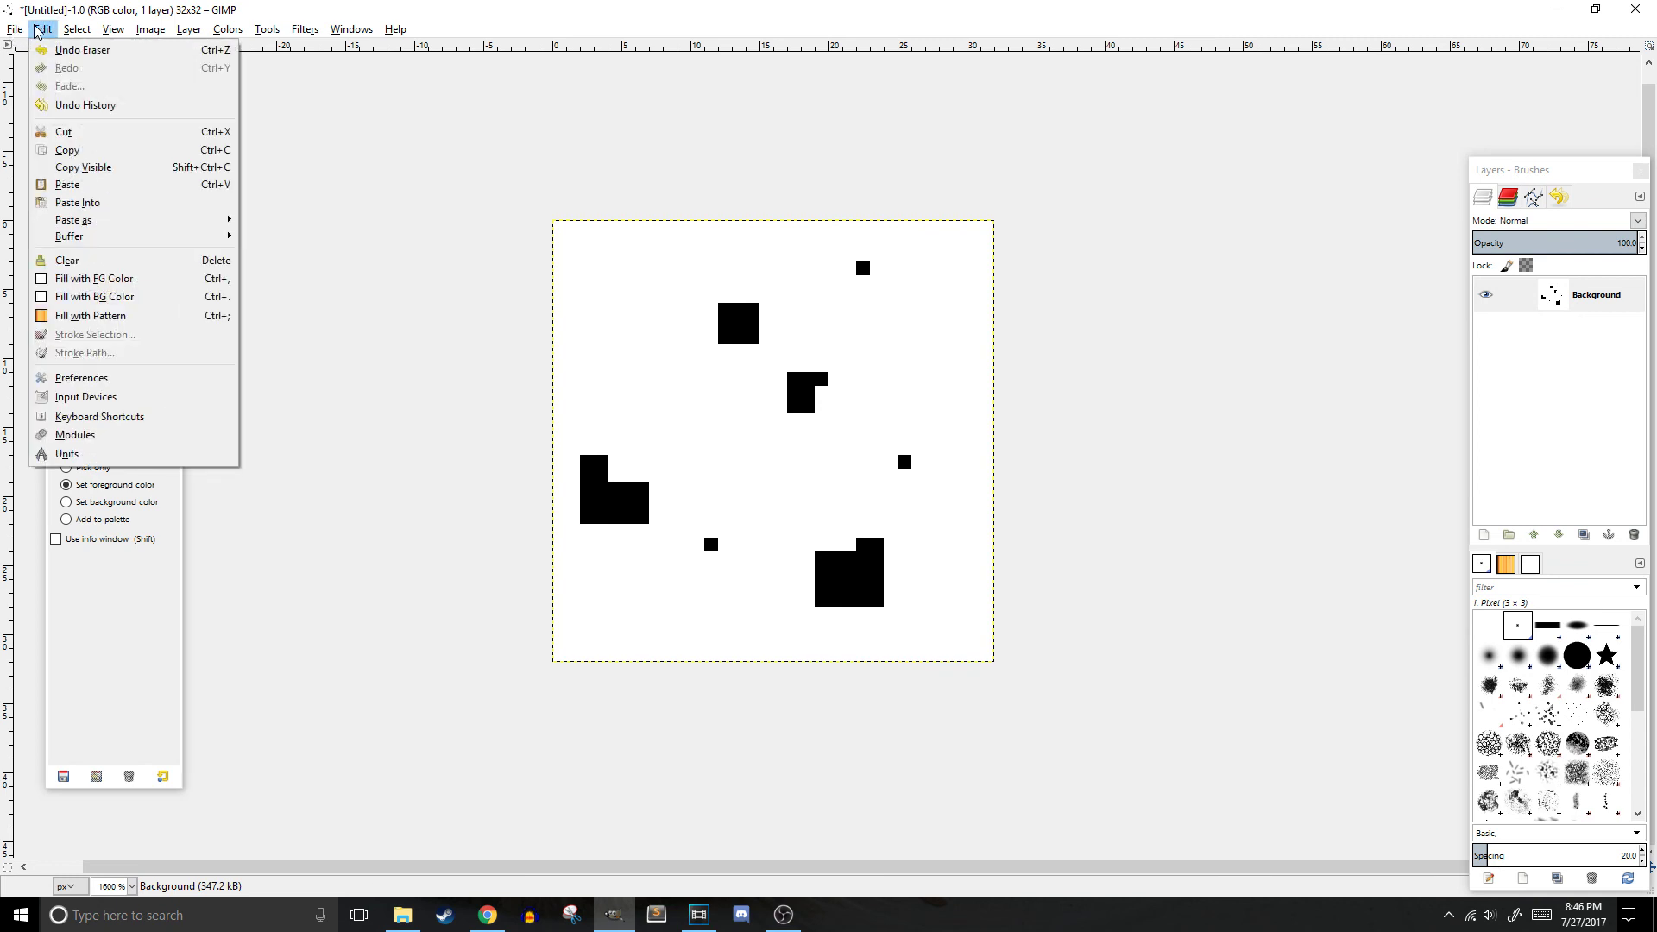
click(104, 416)
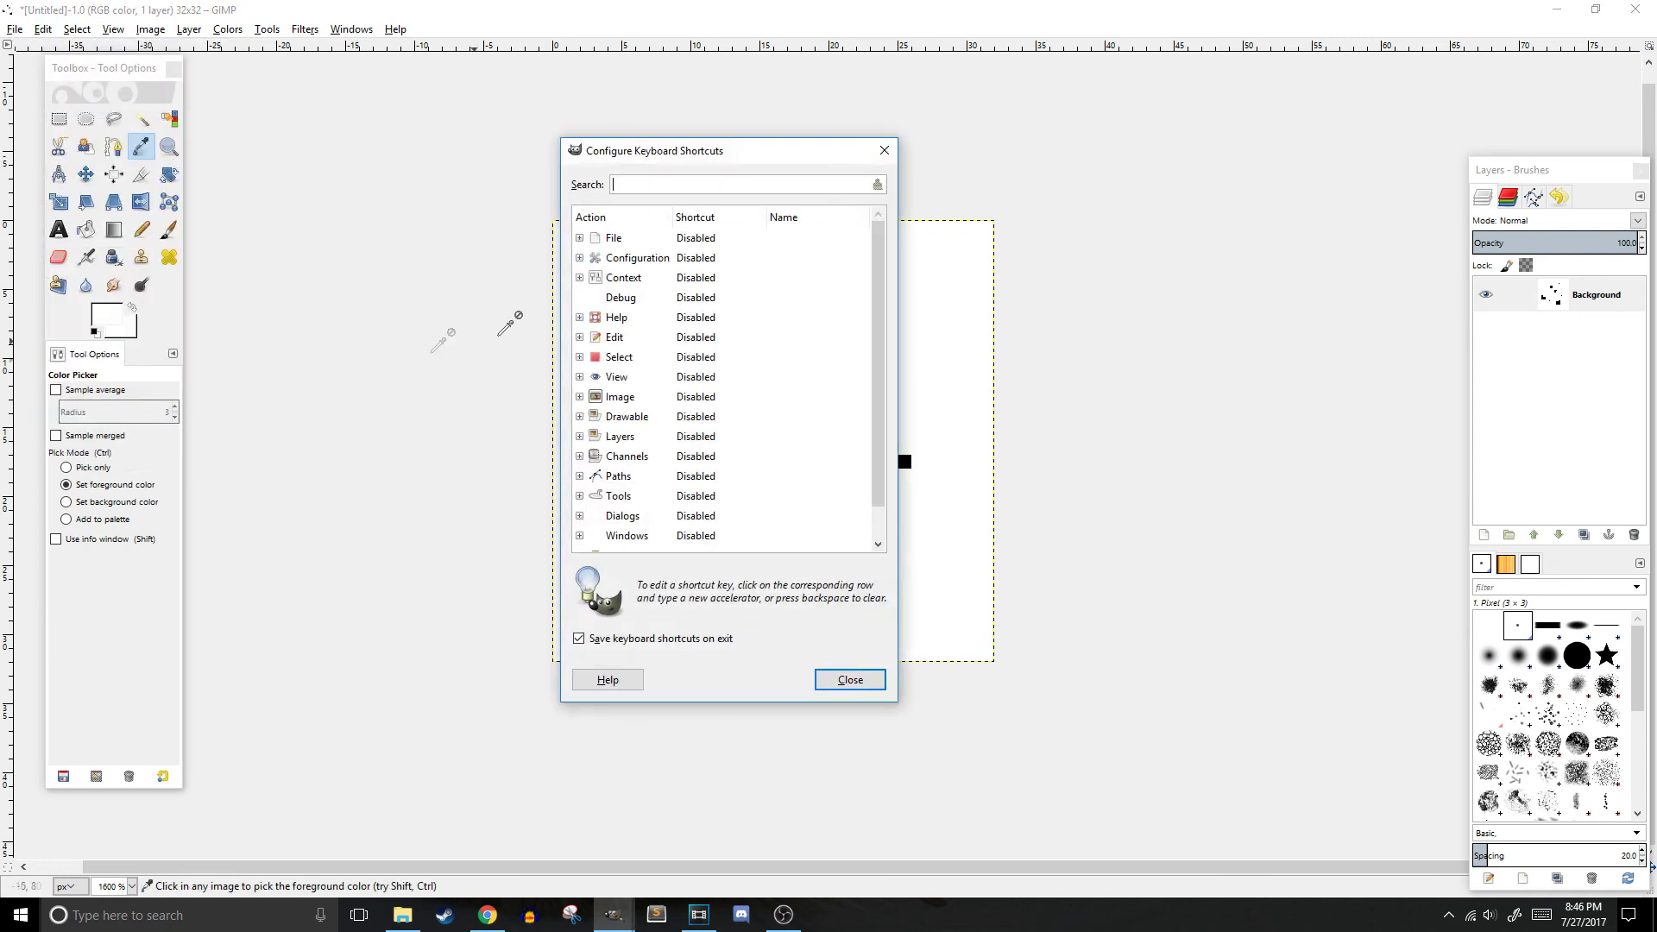
scroll(683, 298, down, 1)
click(579, 380)
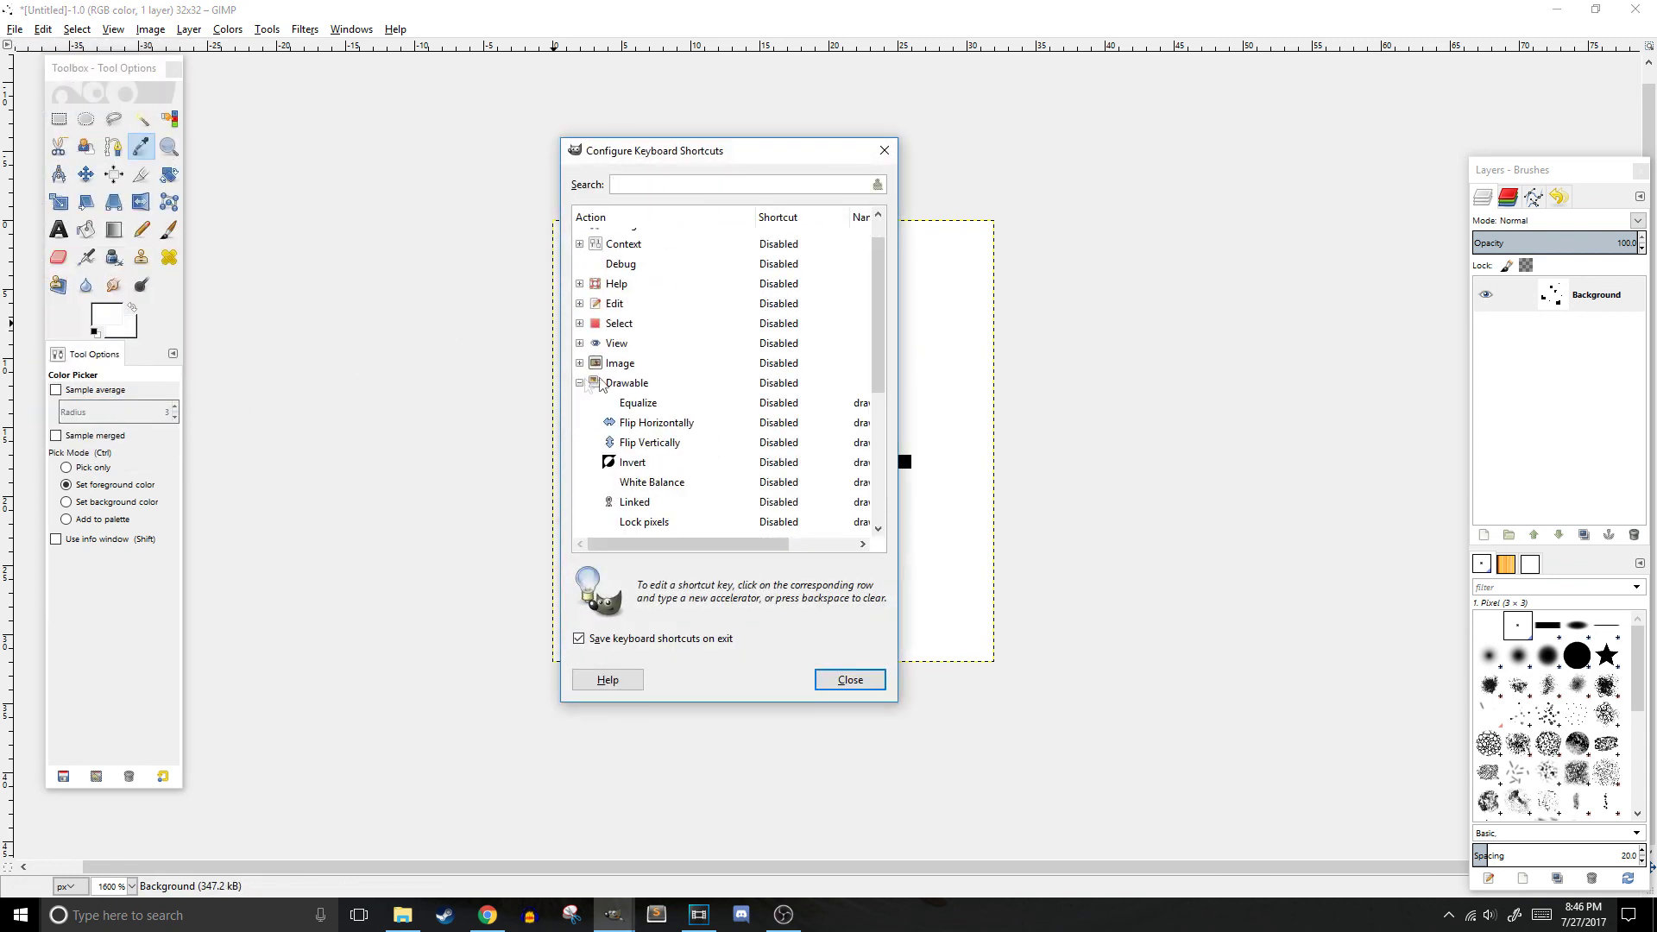
scroll(729, 400, down, 2)
scroll(730, 400, down, 2)
click(785, 428)
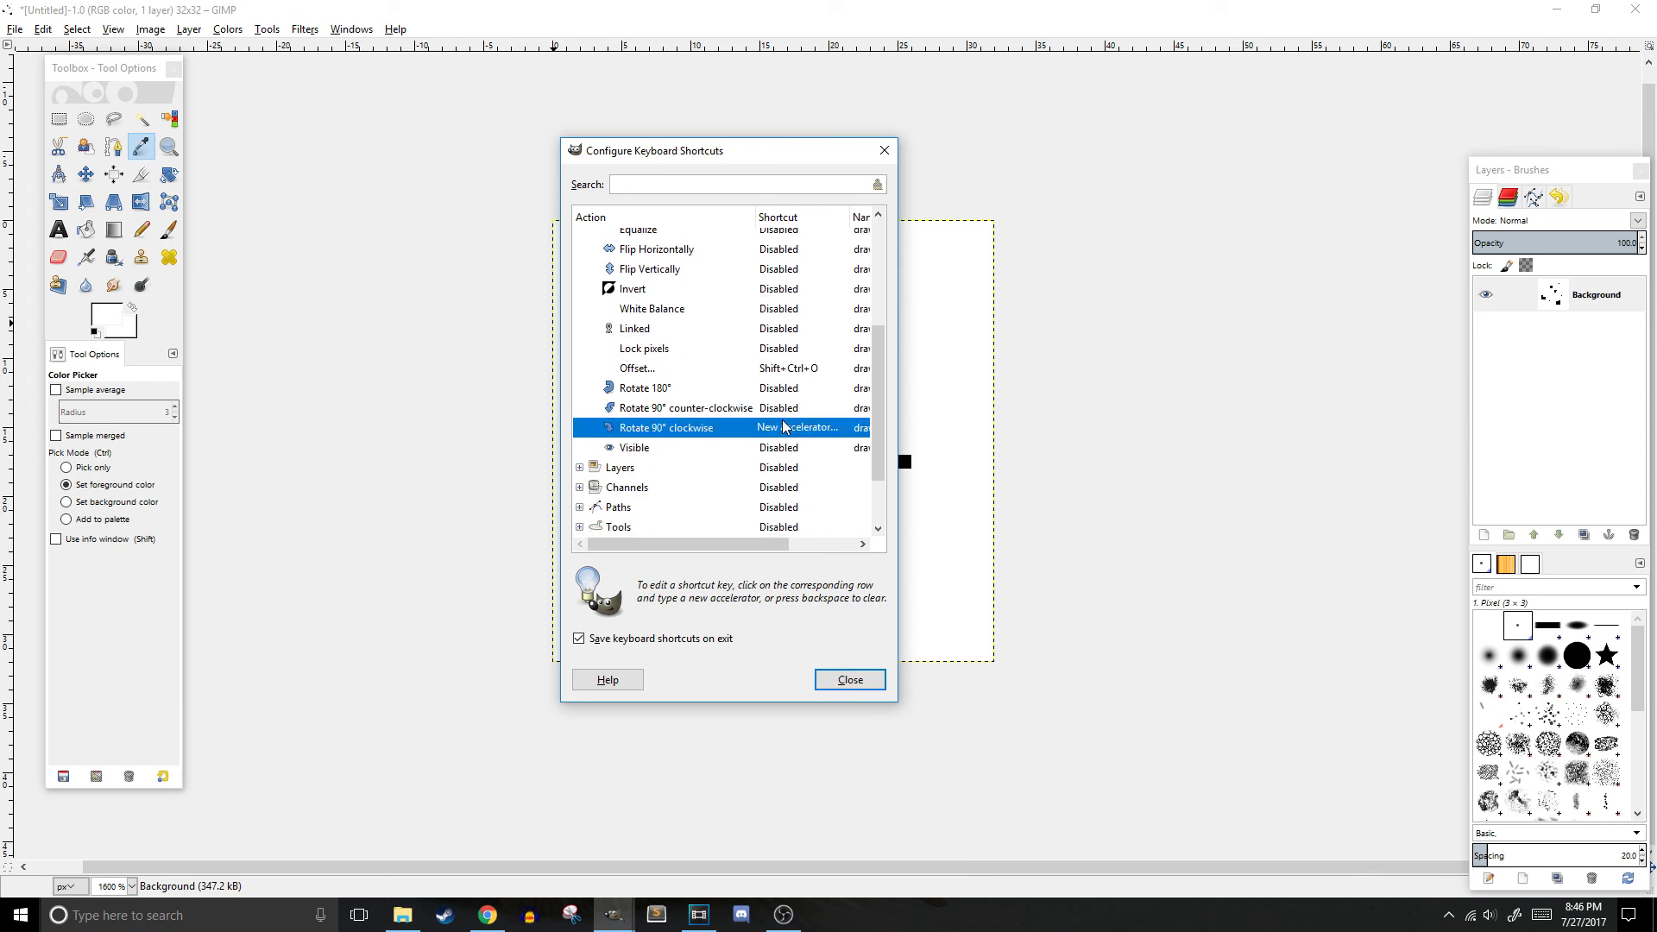
key(BackSpace)
click(850, 680)
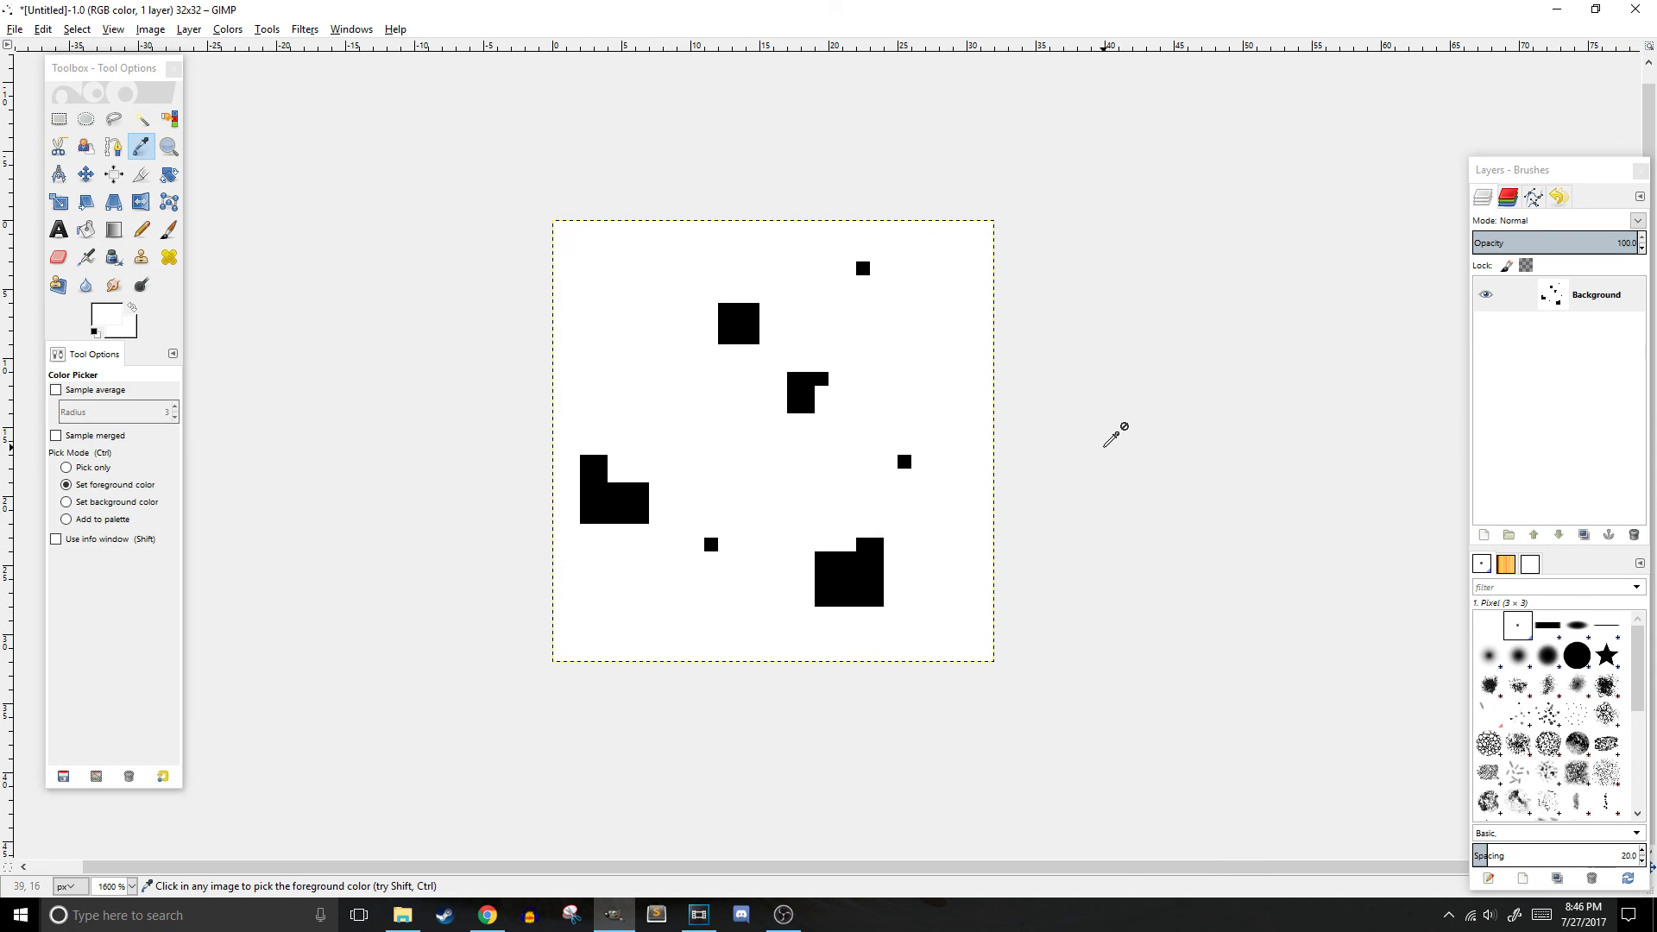